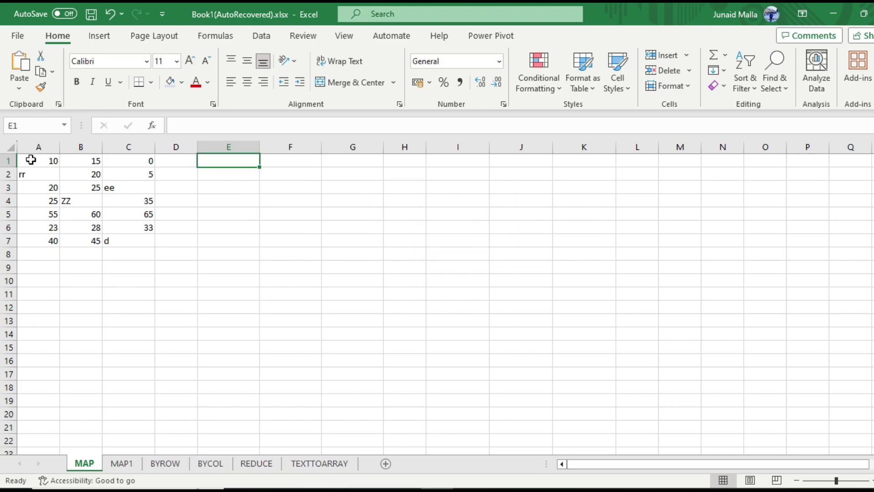
# In E1, start a MAP formula over A1:C7 with a LAMBDA whose parameter is named array.
pyautogui.moveTo(30, 159); pyautogui.dragTo(136, 240)
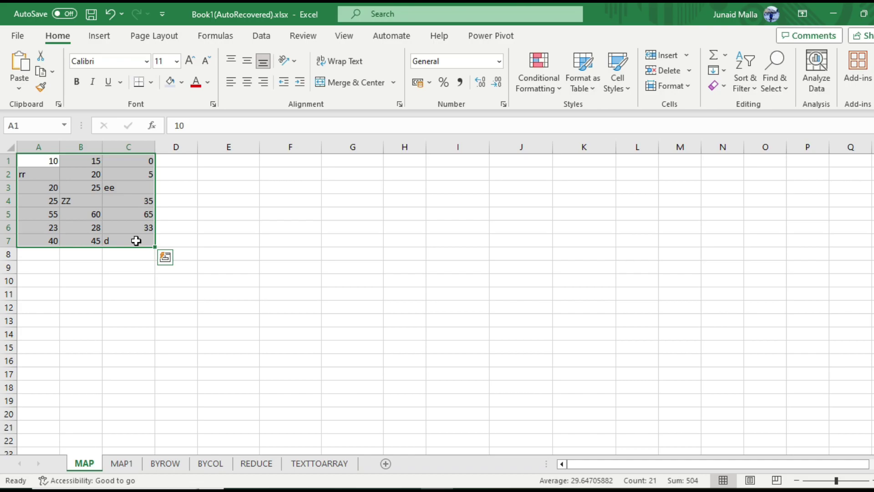
pyautogui.click(220, 160)
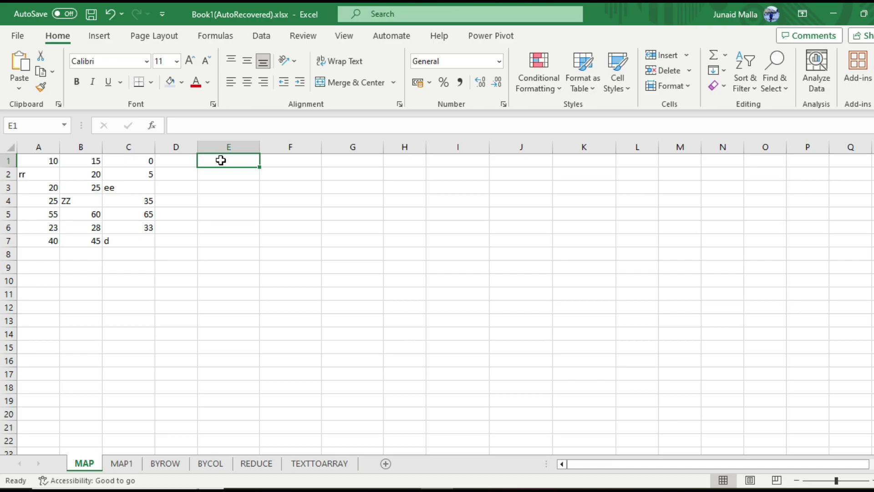
pyautogui.write('=')
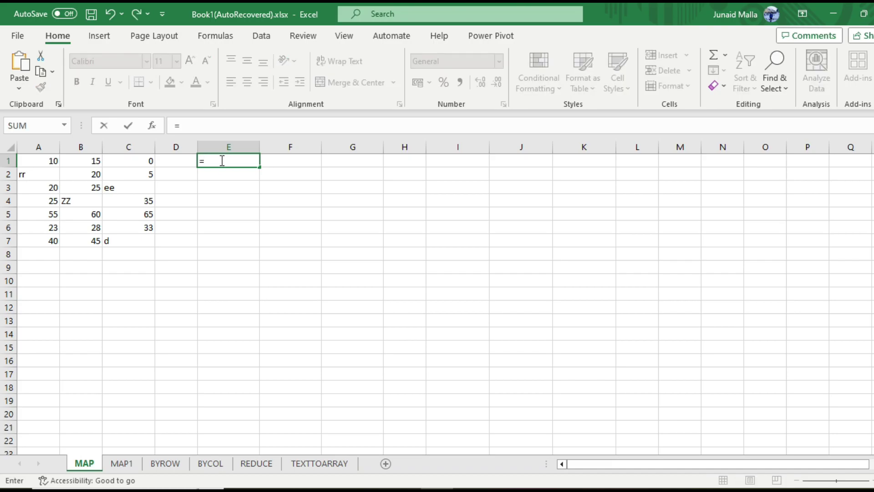
pyautogui.write('map(')
pyautogui.moveTo(49, 162); pyautogui.dragTo(146, 241)
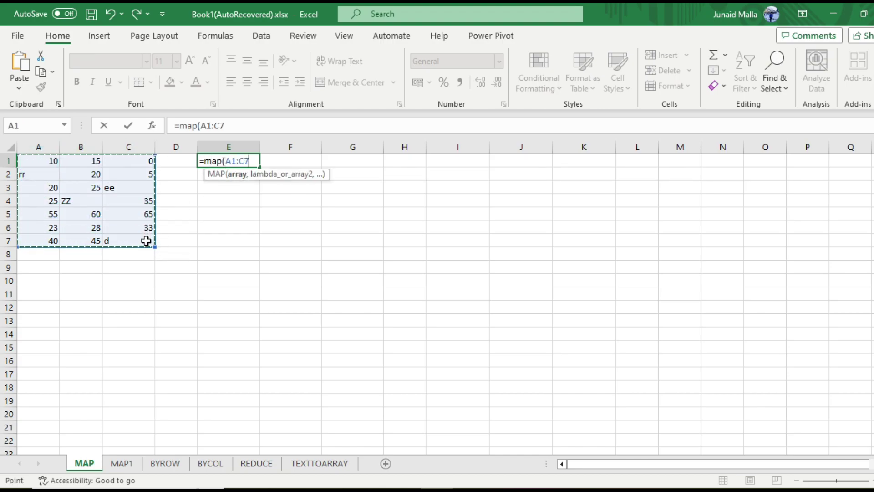
pyautogui.write(',lamd')
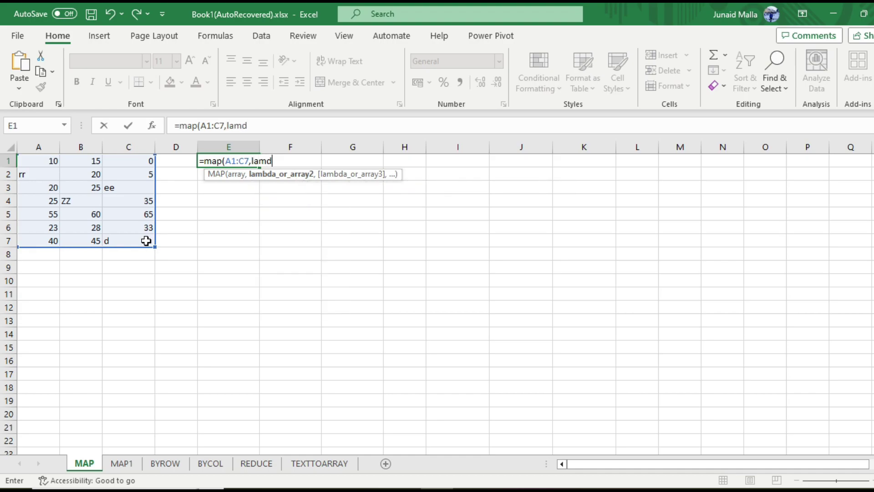
pyautogui.press('BackSpace')
pyautogui.write('bda')
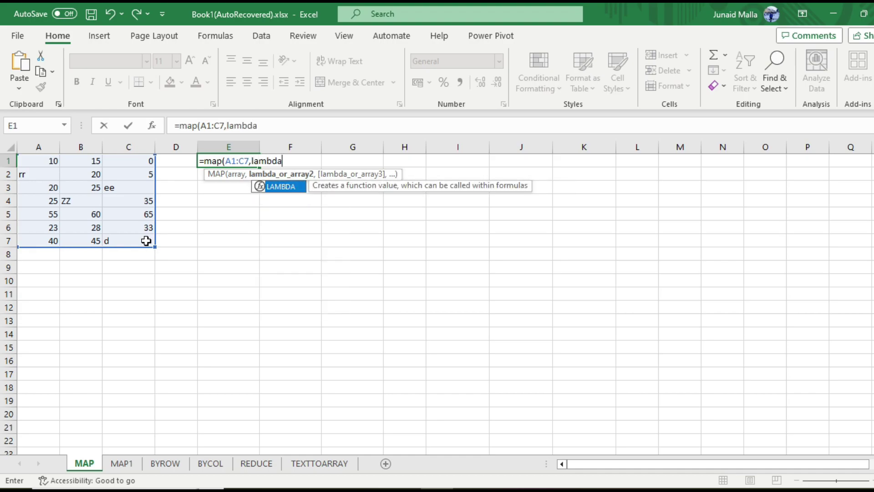
pyautogui.write('(array,')
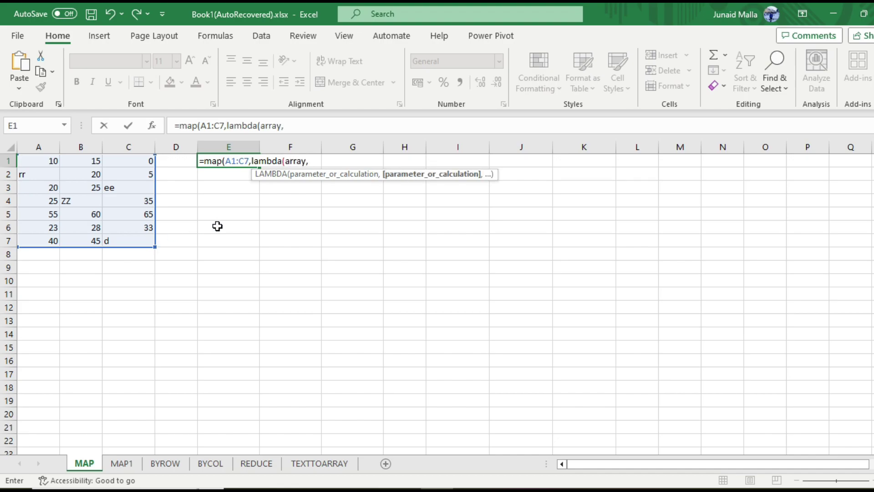
pyautogui.write('if(')
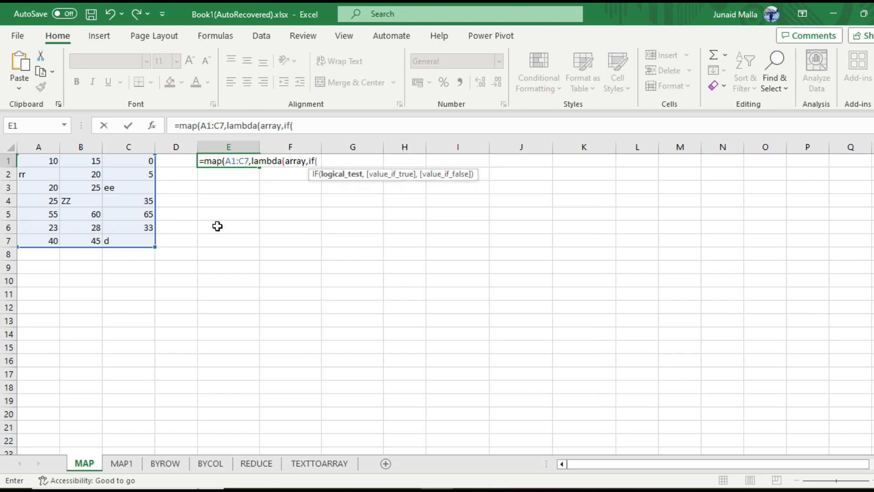
pyautogui.write('isnum')
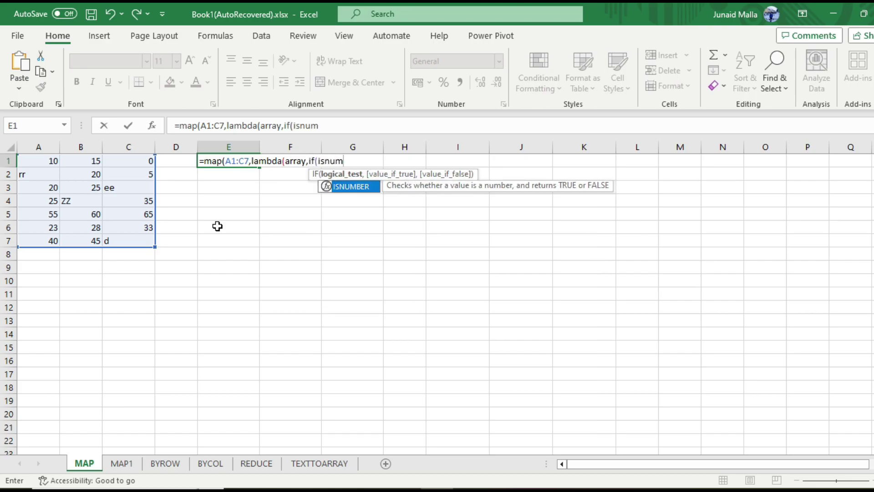
# Finish the LAMBDA as IF(ISNUMBER(array),array,"") and enter the formula so it spills.
pyautogui.doubleClick(352, 186)
pyautogui.write('array')
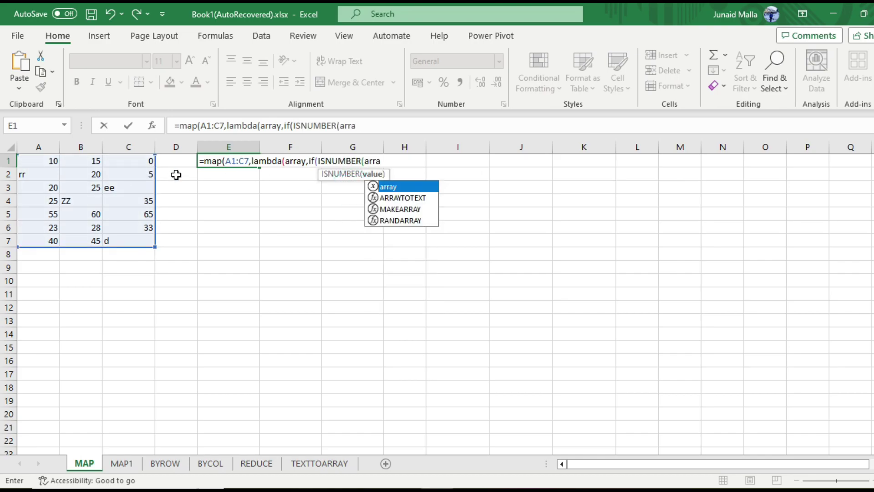
pyautogui.write(')')
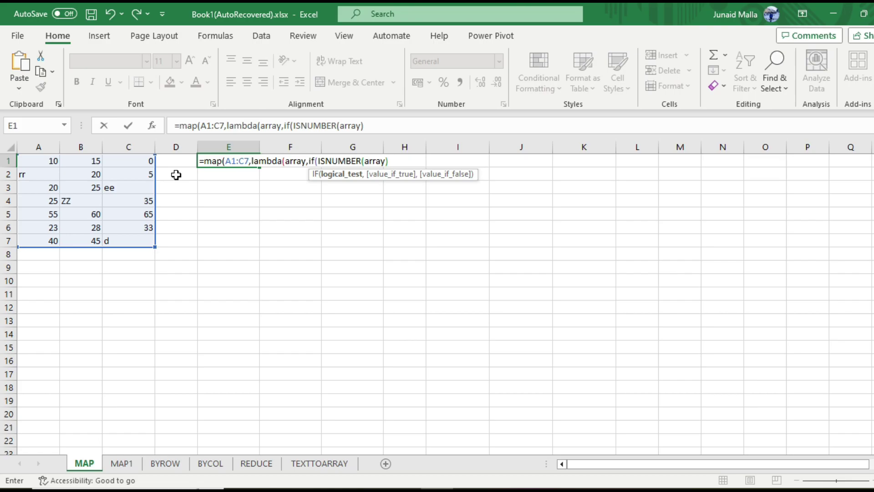
pyautogui.write(')')
pyautogui.press('BackSpace')
pyautogui.write(',')
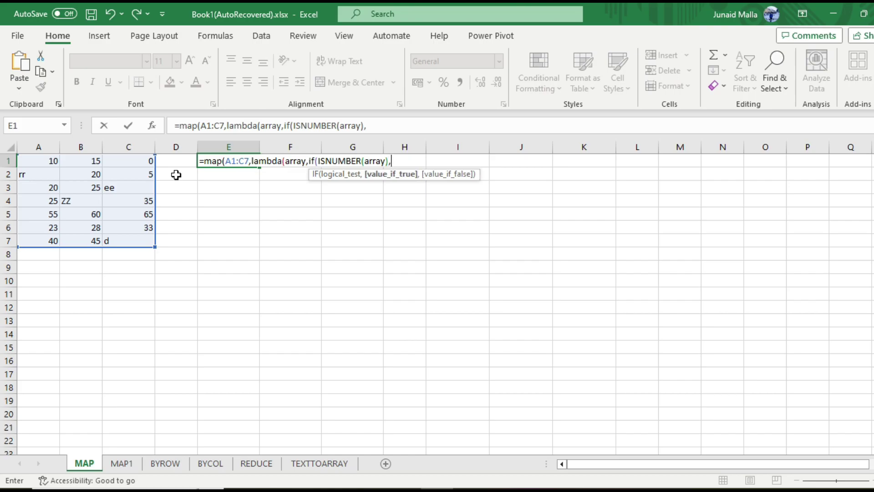
pyautogui.write('arrau')
pyautogui.press('BackSpace')
pyautogui.write('y')
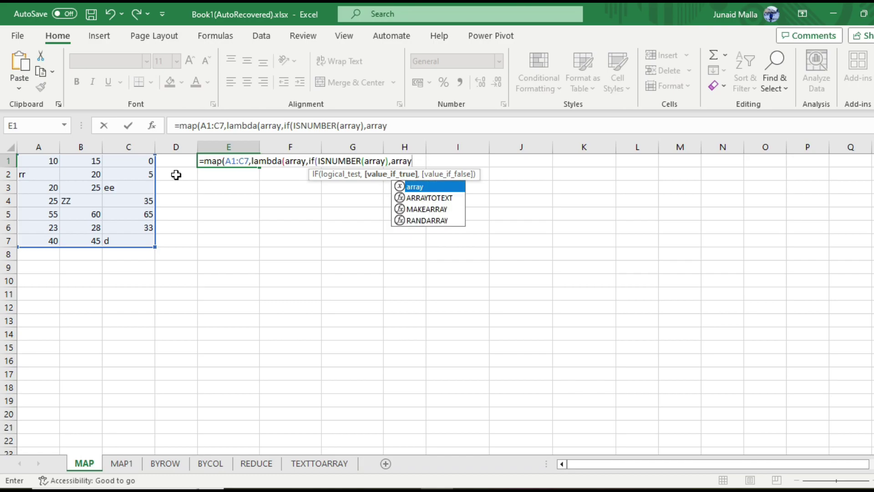
pyautogui.write(',')
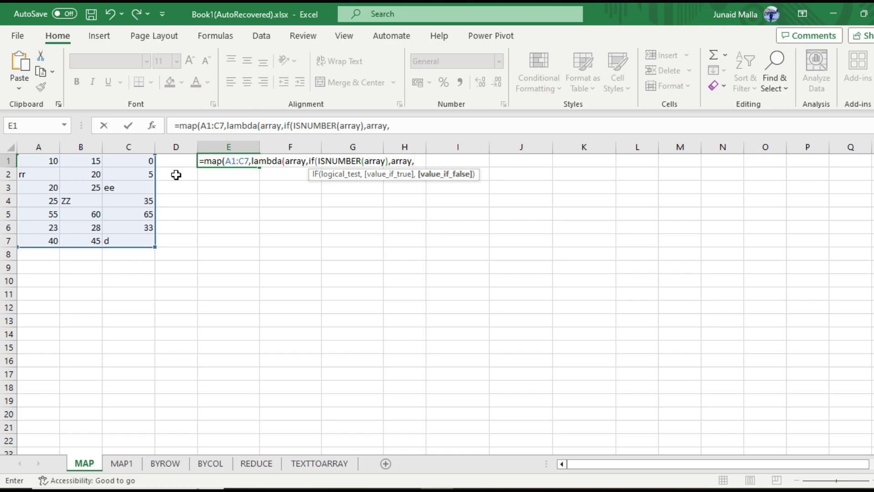
pyautogui.write('"")')
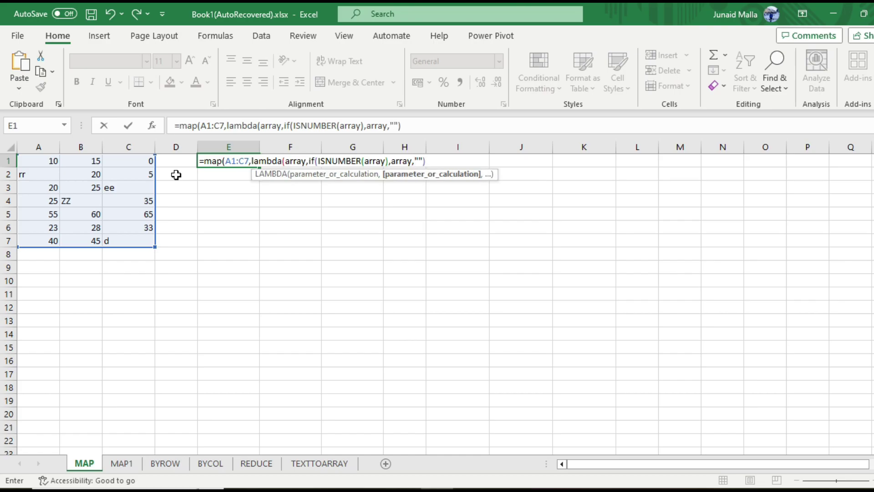
pyautogui.write(')')
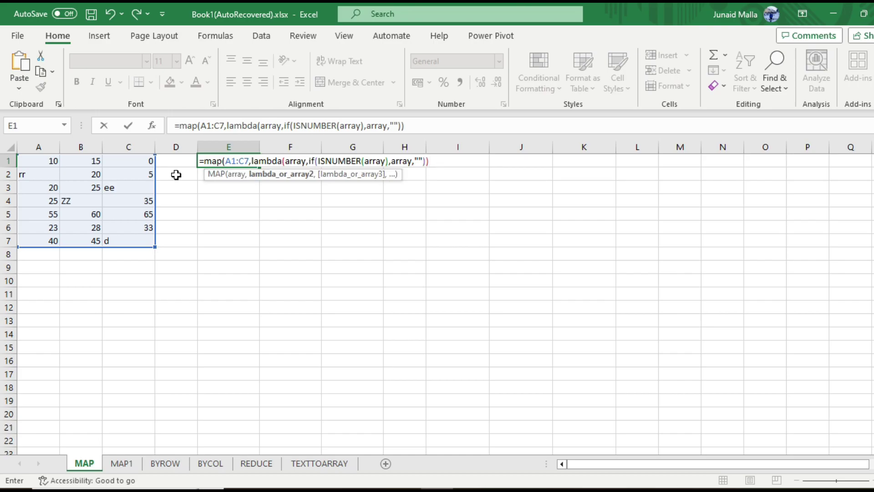
pyautogui.write(')')
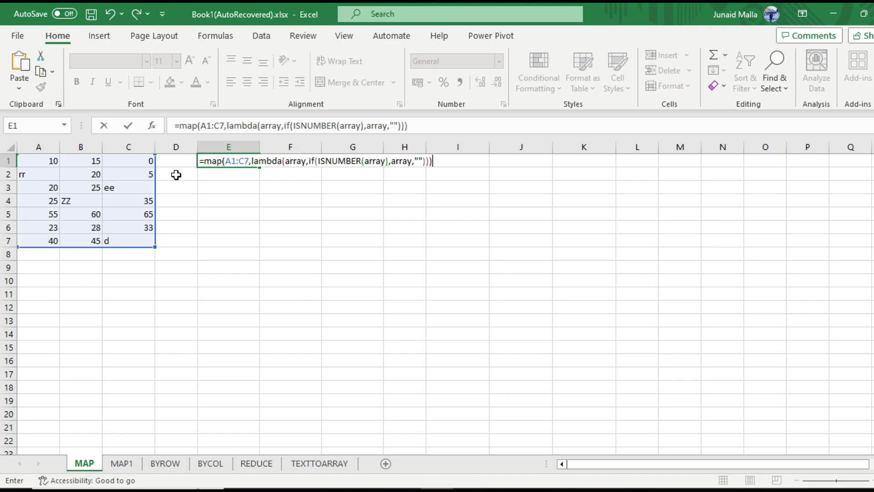
pyautogui.press('Return')
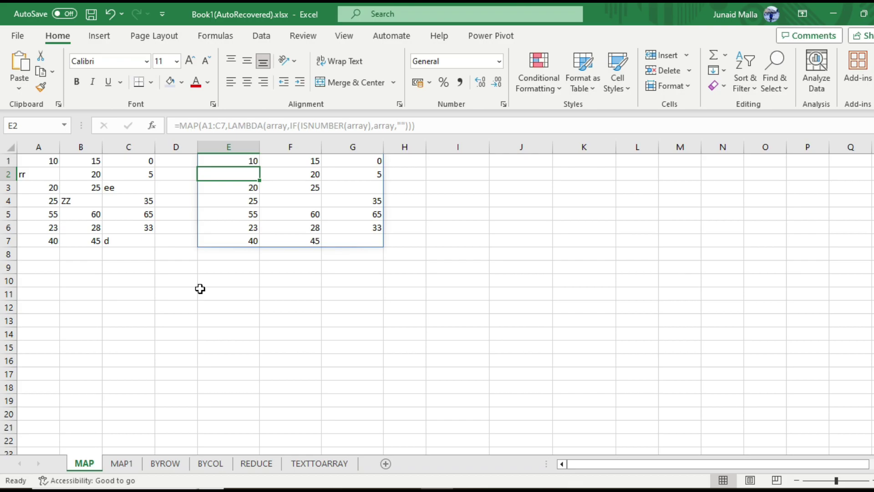
# Compare the spilled E1:G7 results with A1:C7, then delete the MAP formula from E1.
pyautogui.click(290, 182)
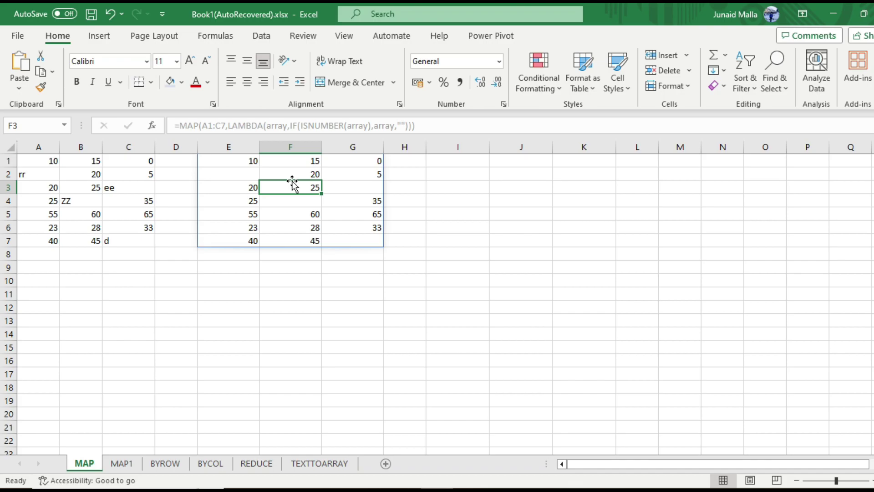
pyautogui.moveTo(48, 160); pyautogui.dragTo(128, 245)
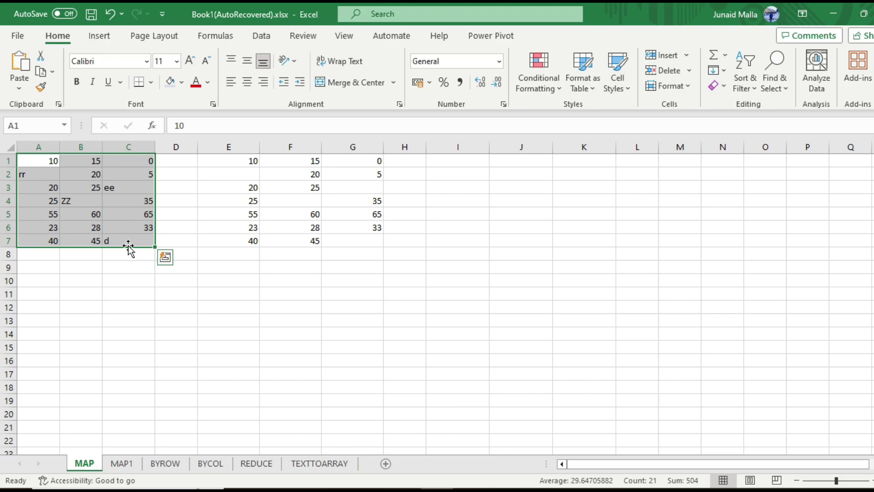
pyautogui.moveTo(244, 159); pyautogui.dragTo(355, 246)
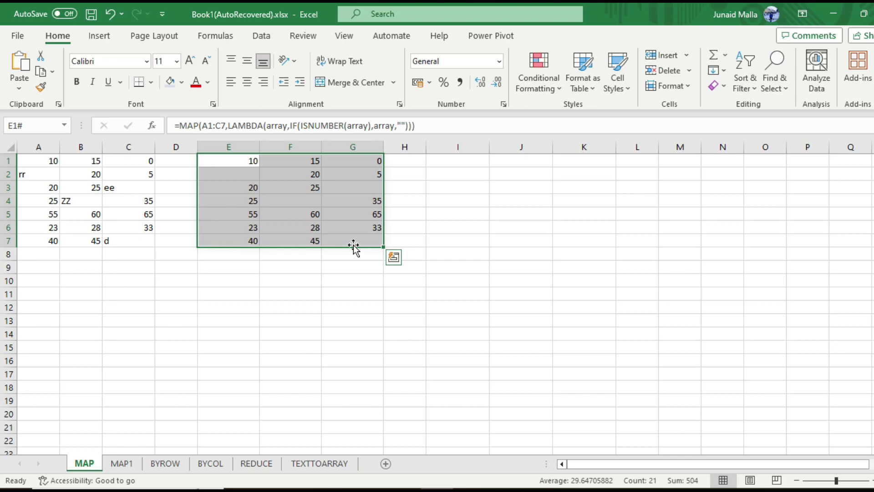
pyautogui.click(284, 260)
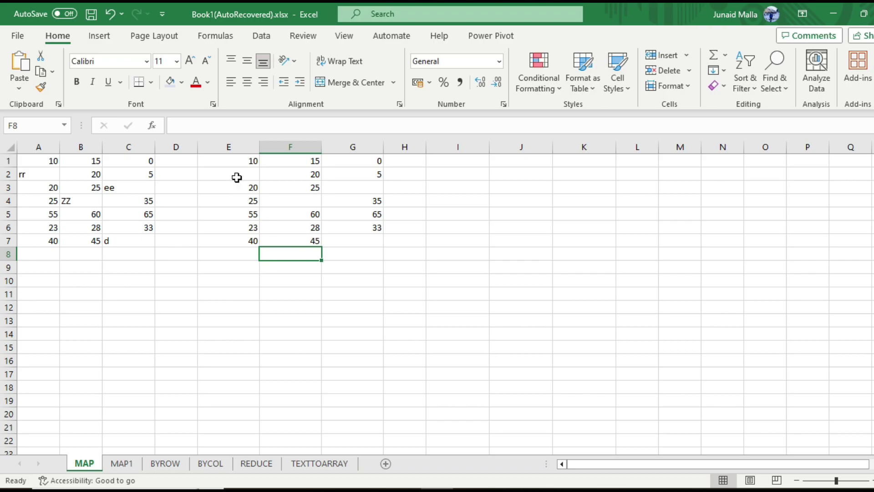
pyautogui.click(238, 158)
pyautogui.press('Delete')
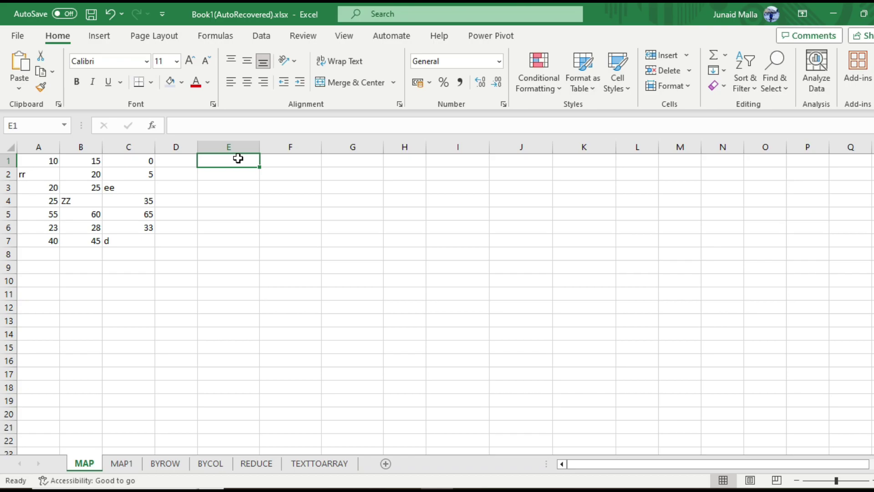
# Enter =IF(ISNUMBER(A1:C7),A1:C7,"") in E1 so numbers spill into E1:G7 and text is blanked.
pyautogui.write('=if')
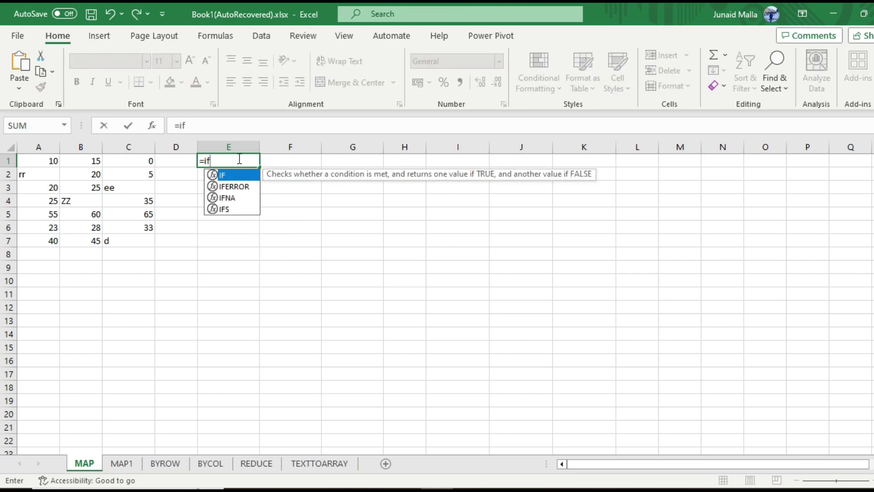
pyautogui.write('(isnum')
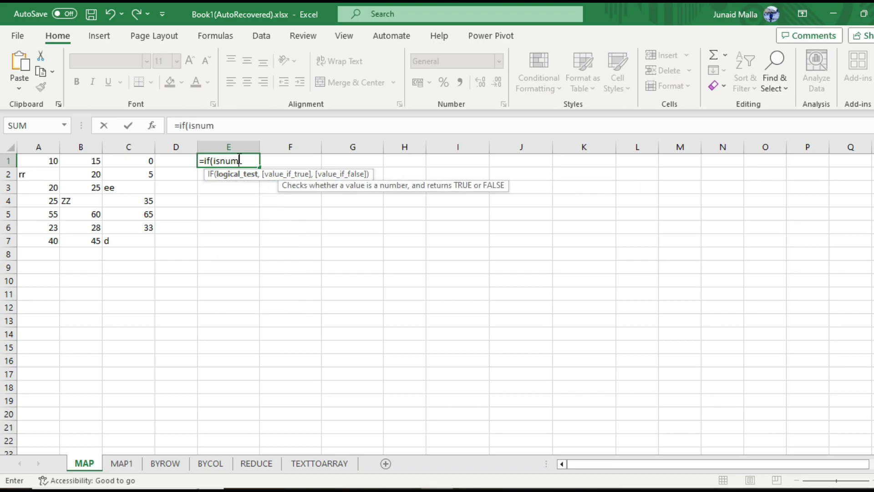
pyautogui.doubleClick(242, 187)
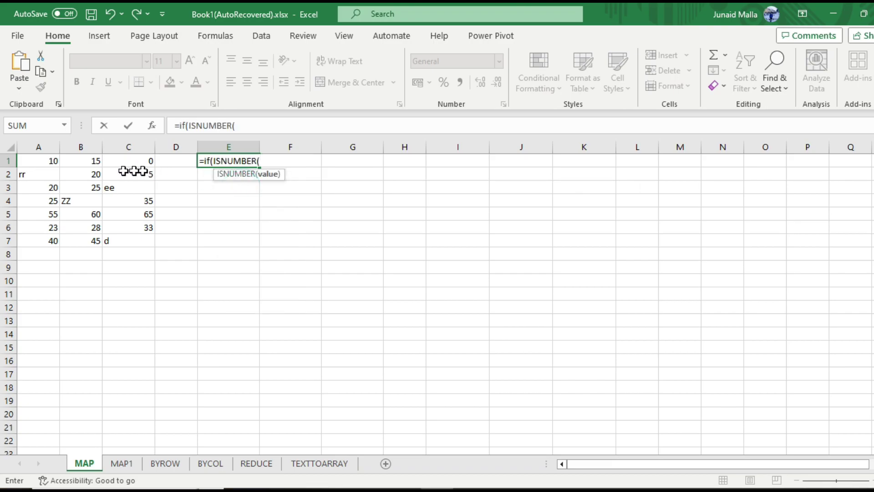
pyautogui.moveTo(50, 162); pyautogui.dragTo(136, 242)
pyautogui.write('),')
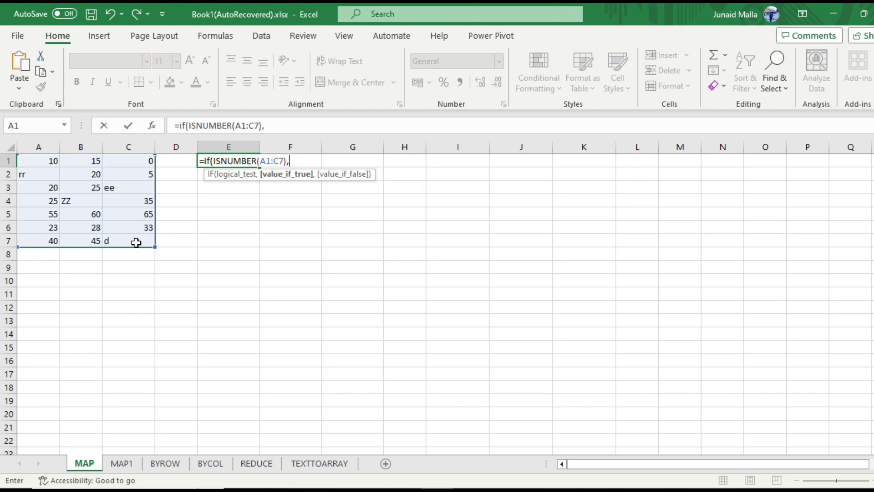
pyautogui.moveTo(54, 160); pyautogui.dragTo(140, 243)
pyautogui.write(',""')
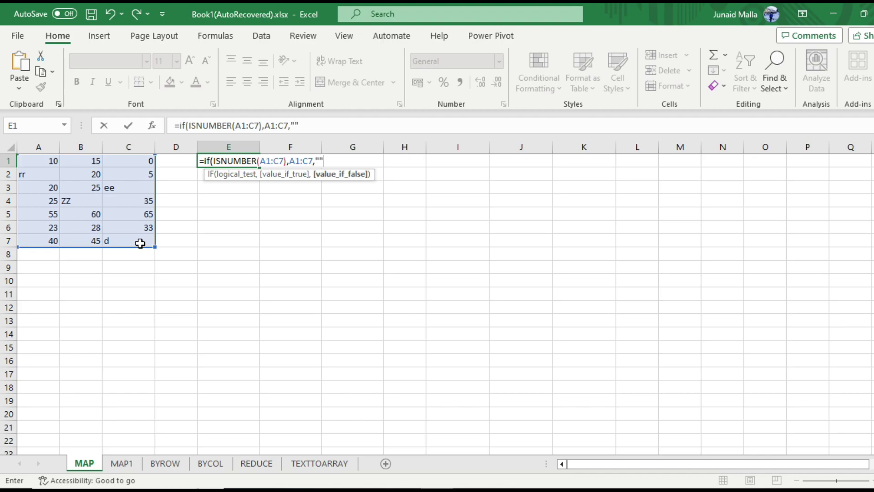
pyautogui.write(')')
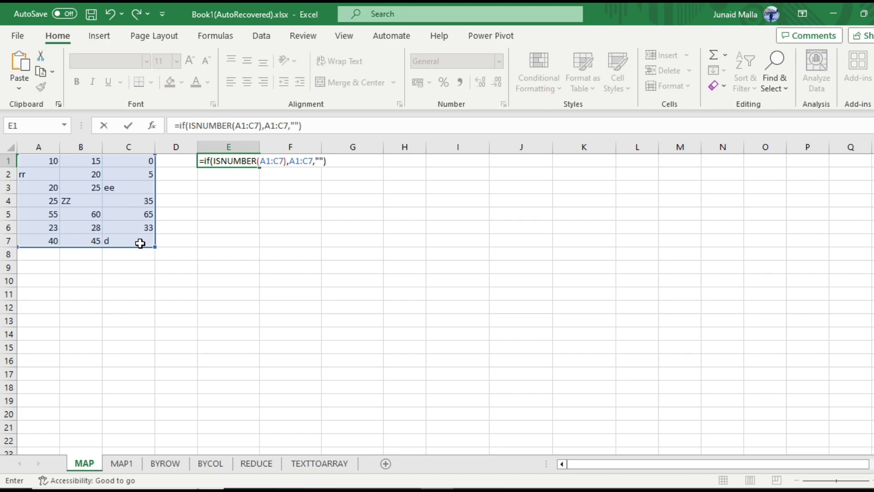
pyautogui.press('Return')
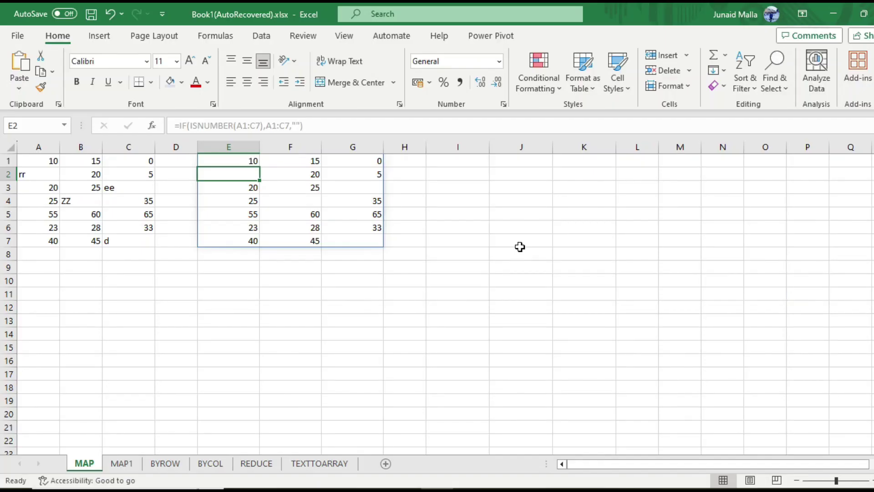
pyautogui.click(520, 246)
# Go to the MAP1 sheet and select an empty cell beside the employee table.
pyautogui.click(120, 463)
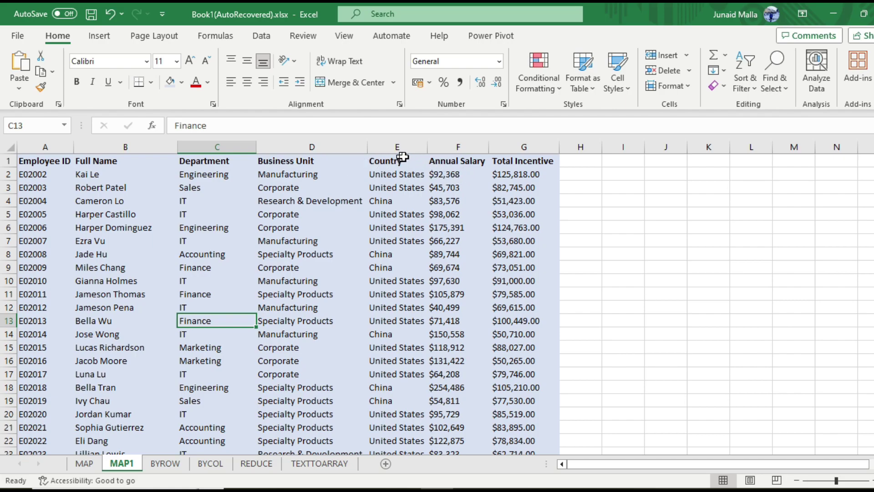
pyautogui.click(601, 164)
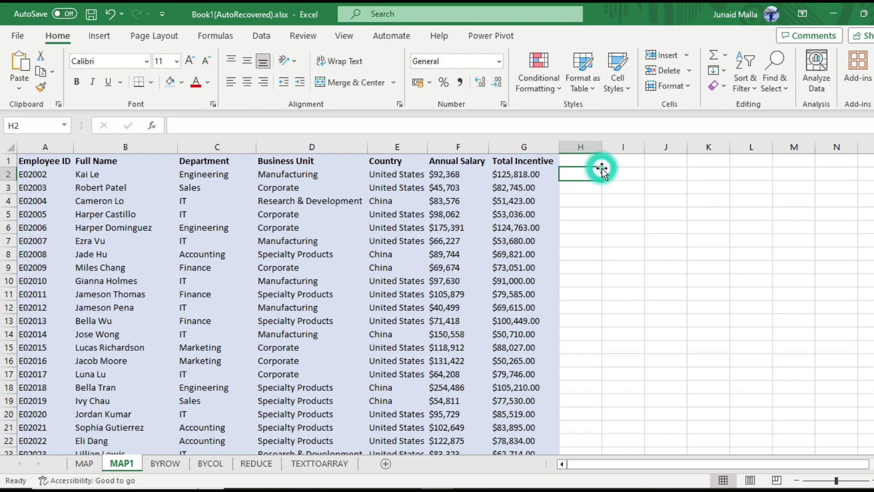
pyautogui.click(604, 162)
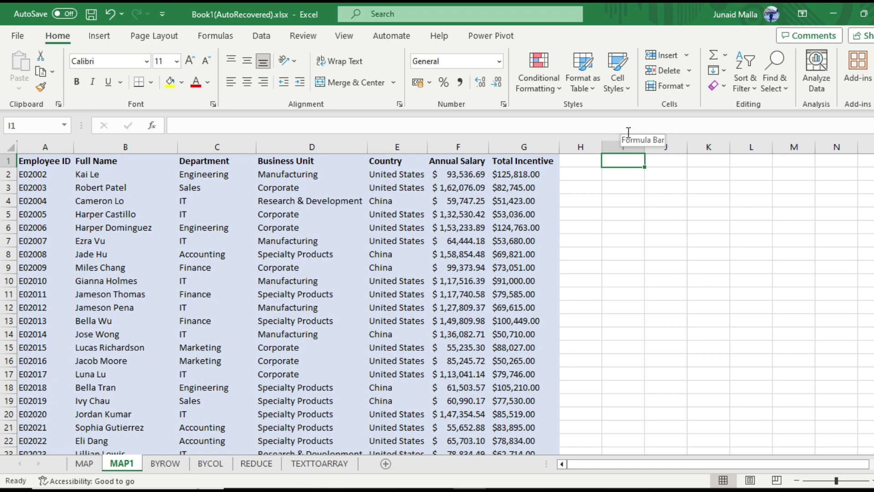
# In H1, begin an AND test checking E1:E1001="United States".
pyautogui.click(594, 163)
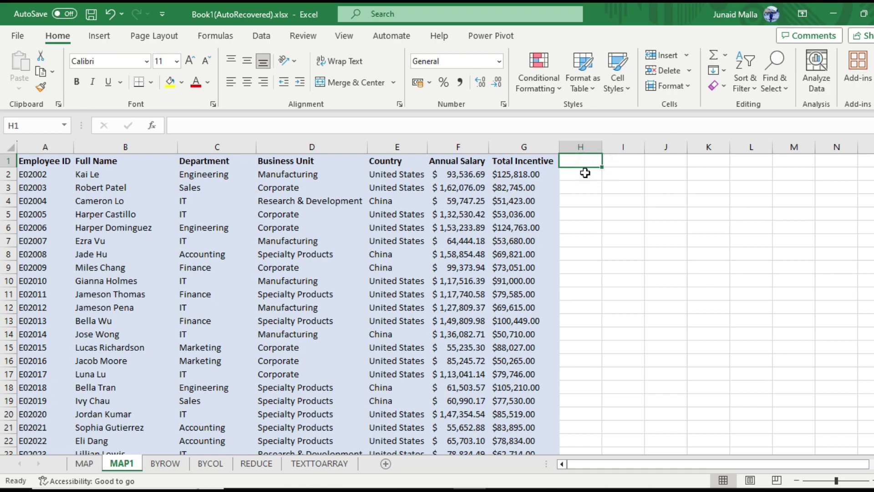
pyautogui.write('=a')
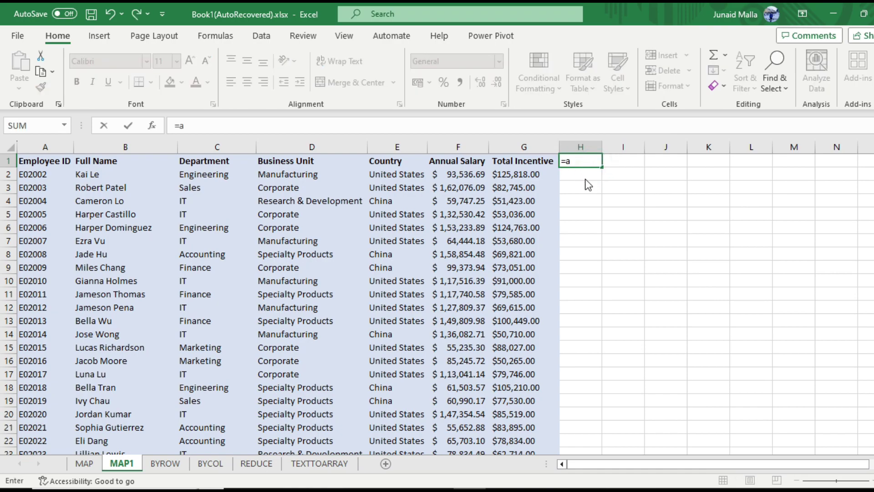
pyautogui.write('nd(')
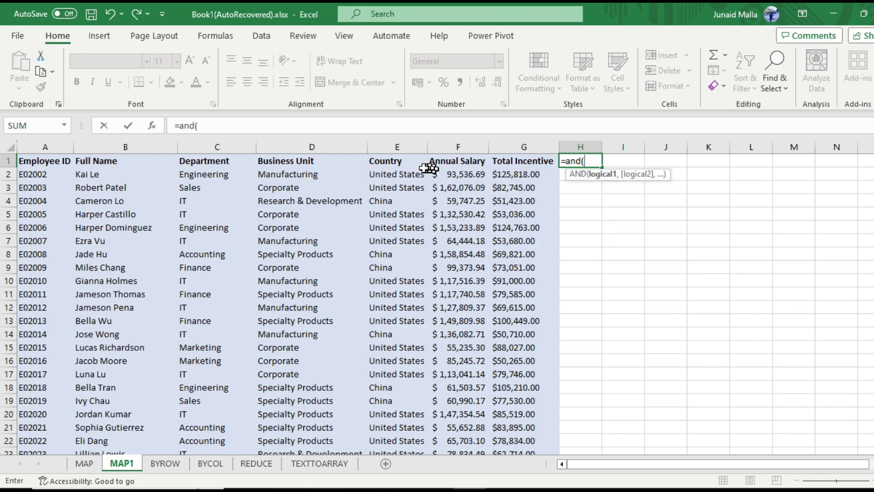
pyautogui.click(393, 162)
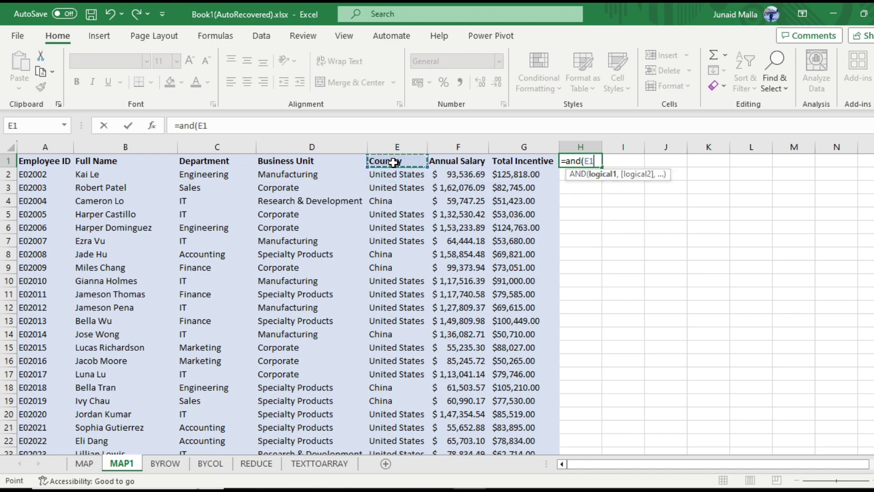
pyautogui.hotkey('ctrl', 'shift', 'Down')
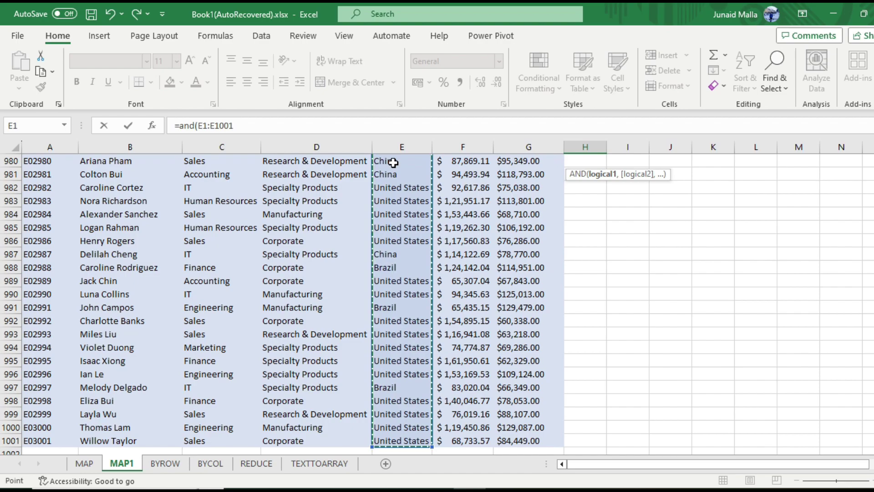
pyautogui.hotkey('ctrl', 'BackSpace')
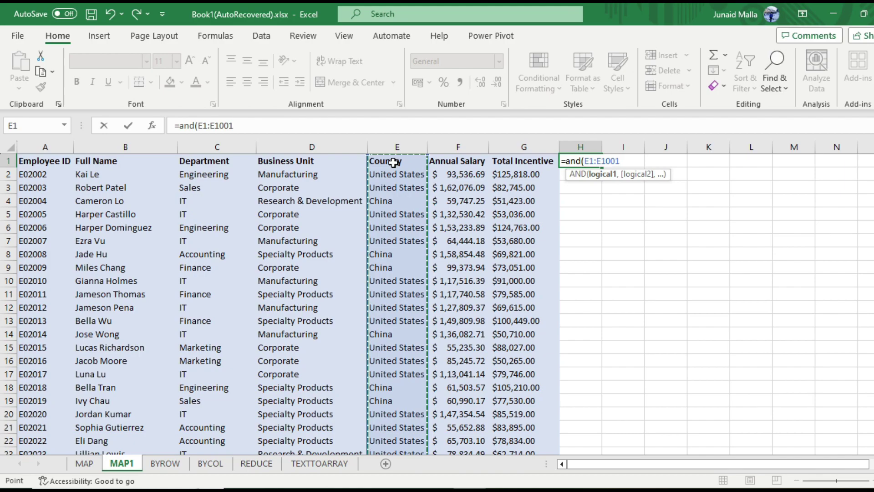
pyautogui.write(',')
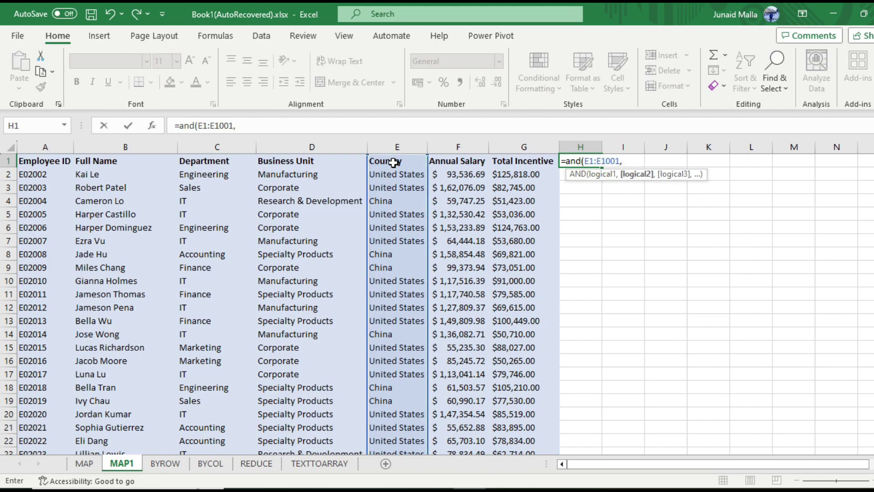
pyautogui.press('BackSpace')
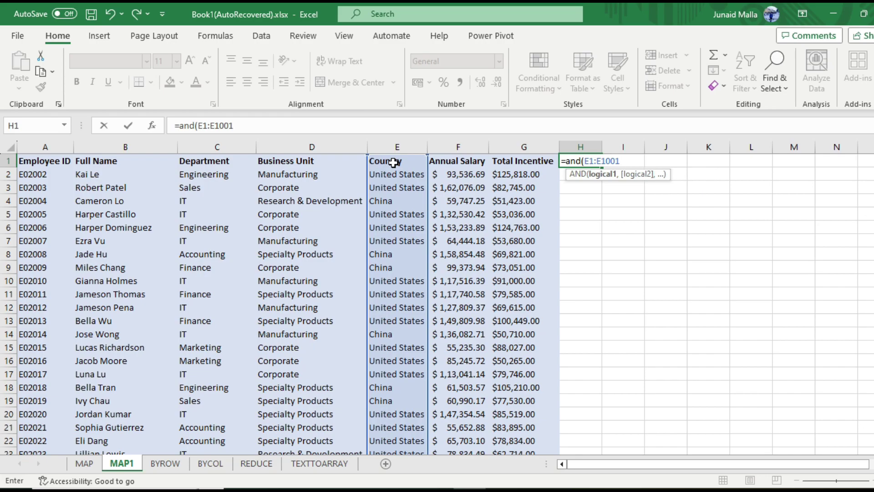
pyautogui.write('="United States')
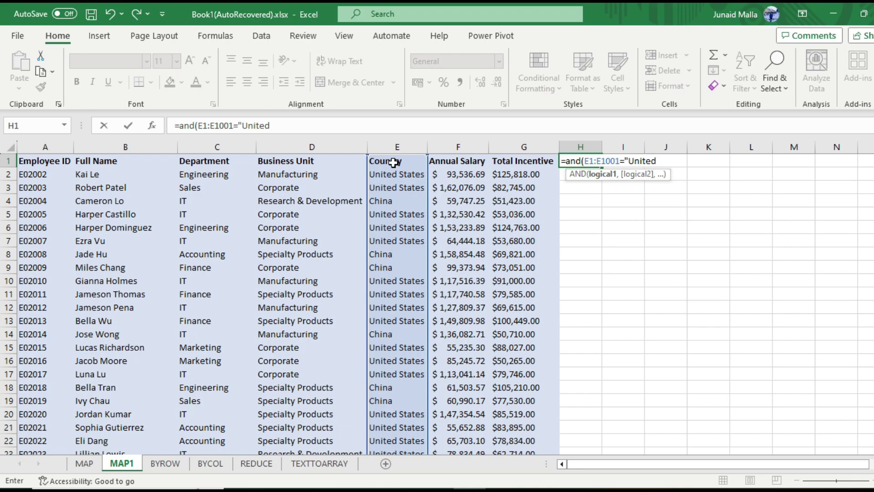
pyautogui.write('",')
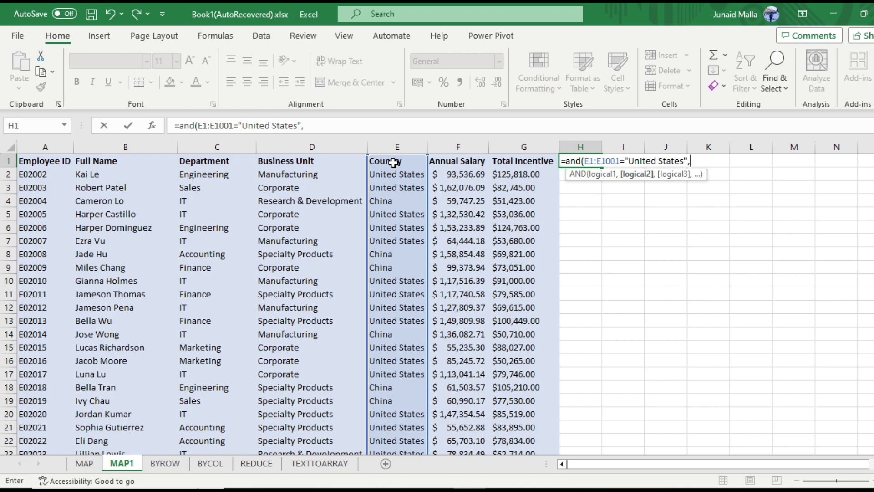
# Add the condition F1:F1001>=100000 and enter the AND formula.
pyautogui.click(475, 159)
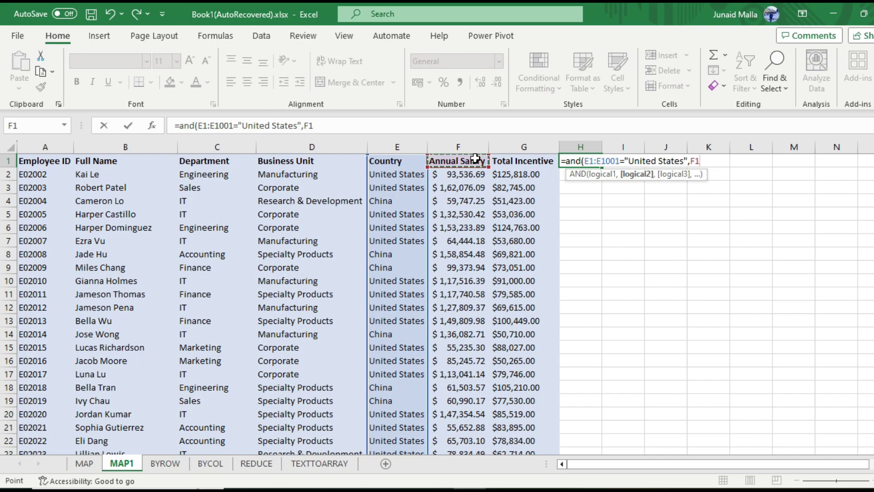
pyautogui.hotkey('ctrl', 'shift', 'Down')
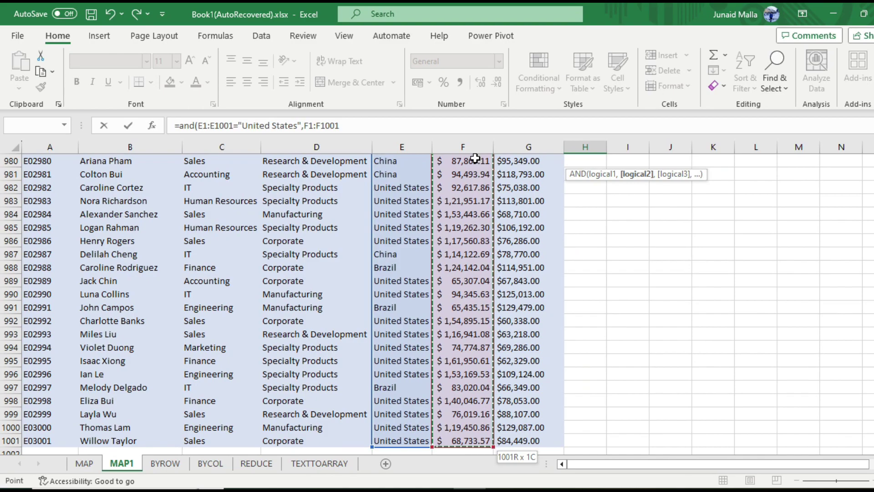
pyautogui.hotkey('ctrl', 'BackSpace')
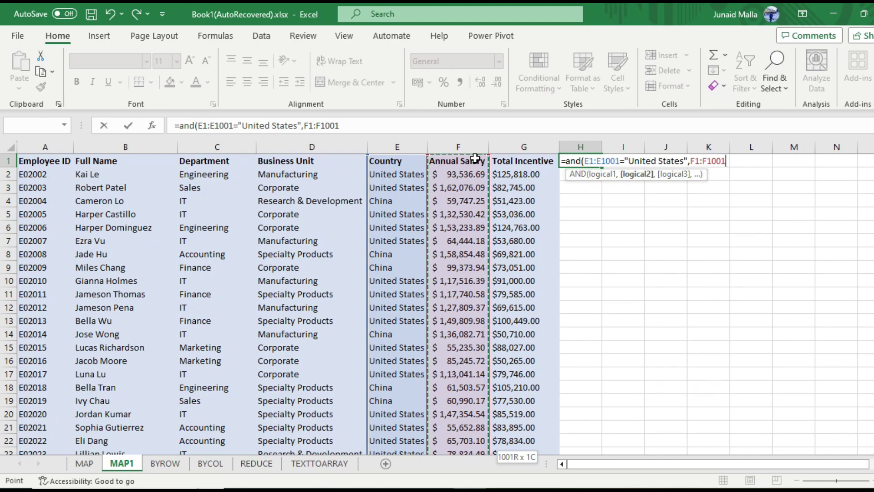
pyautogui.write('>=100000')
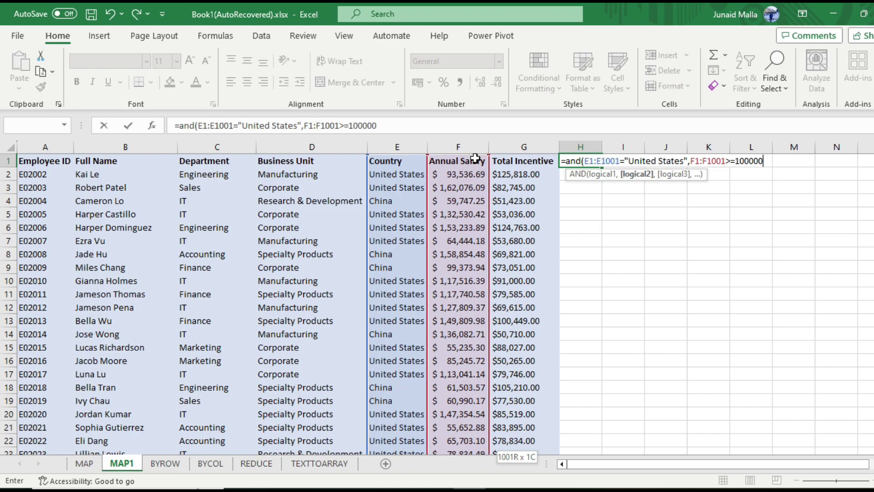
pyautogui.write(')')
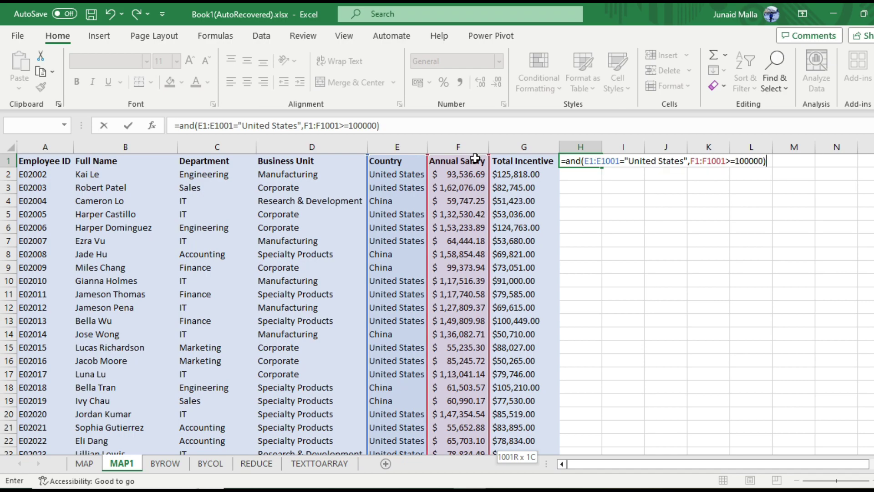
pyautogui.press('Return')
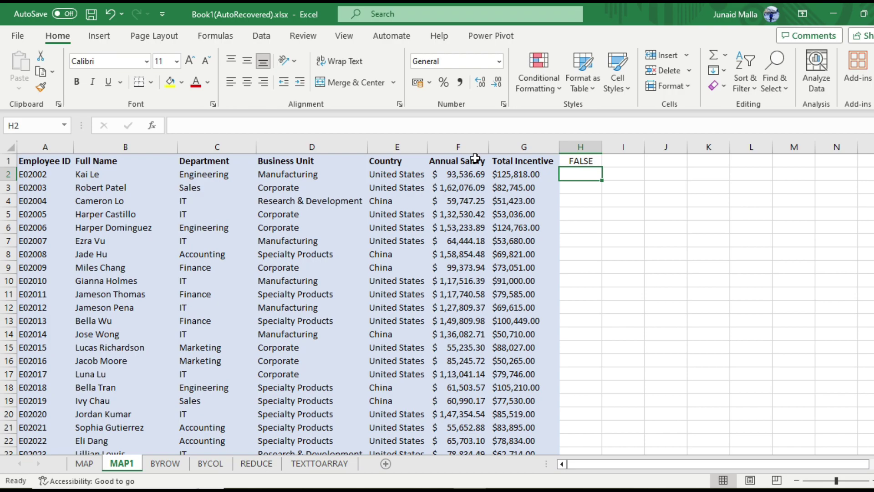
# Change H1's formula to =AND(E1="United States",F1>=100000) using single cells instead of column ranges.
pyautogui.click(581, 162)
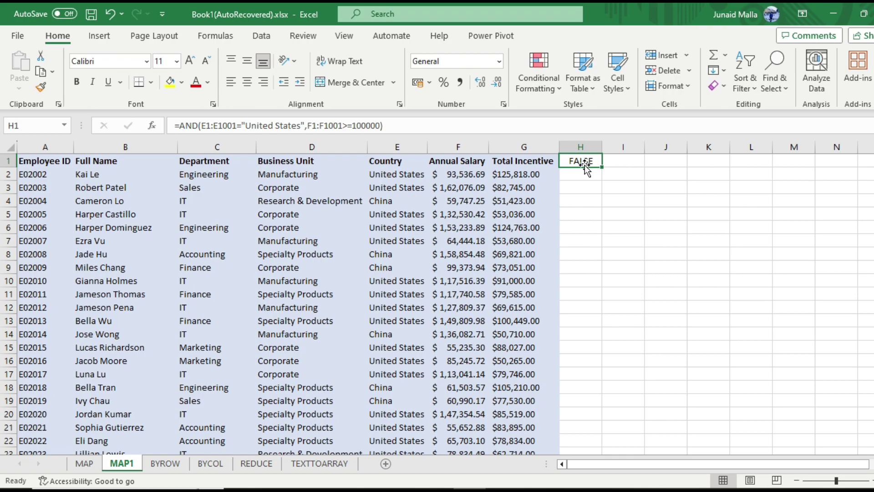
pyautogui.doubleClick(583, 161)
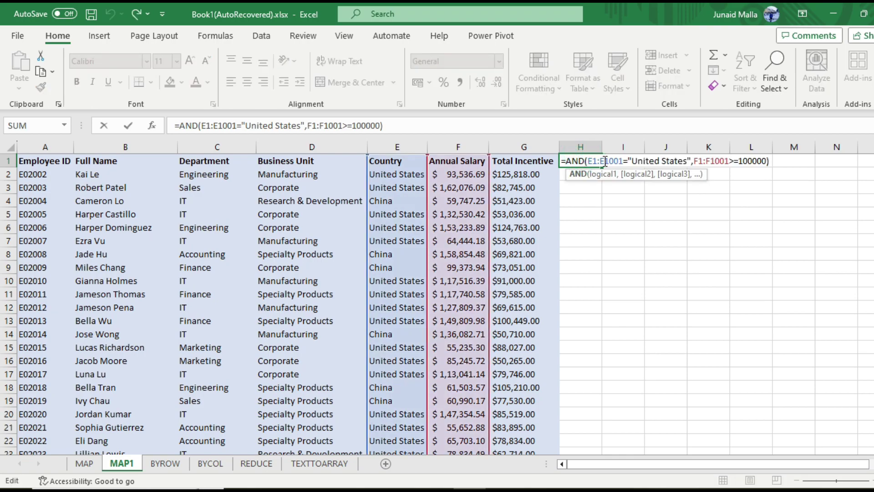
pyautogui.click(625, 161)
pyautogui.press('BackSpace')
pyautogui.press('BackSpace')
pyautogui.press('BackSpace')
pyautogui.press('BackSpace')
pyautogui.press('BackSpace')
pyautogui.press('BackSpace')
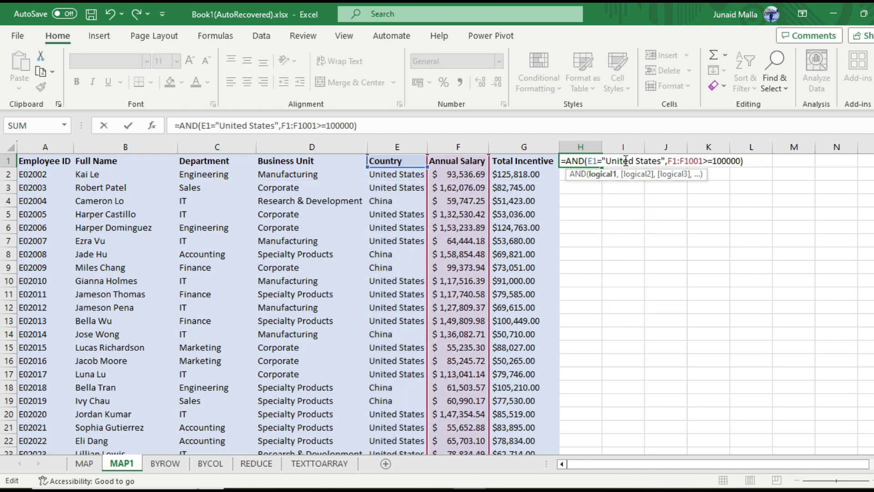
pyautogui.click(705, 160)
pyautogui.press('BackSpace')
pyautogui.press('BackSpace')
pyautogui.press('BackSpace')
pyautogui.press('BackSpace')
pyautogui.press('BackSpace')
pyautogui.press('BackSpace')
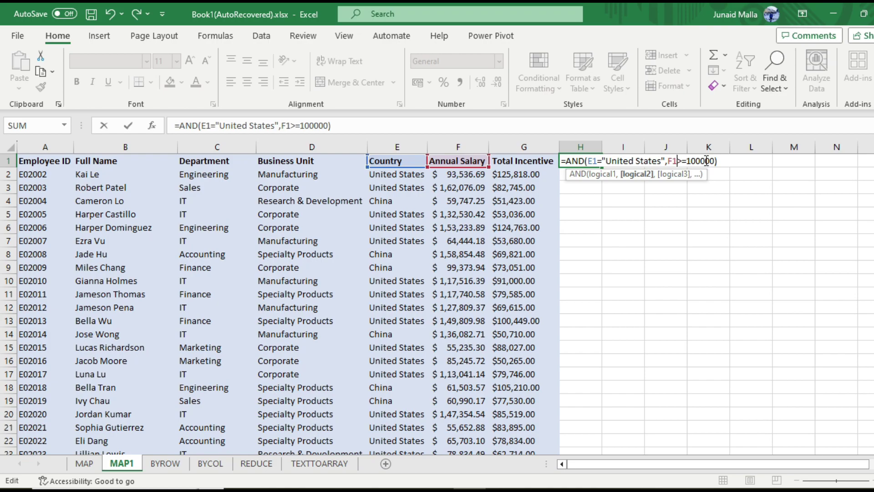
pyautogui.press('Return')
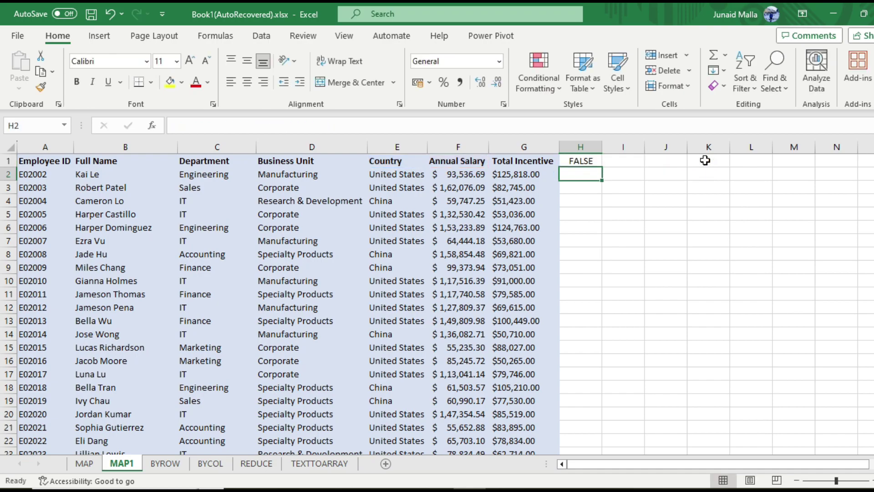
# Fill H1's AND formula down column H and check the results in H2 and H3.
pyautogui.click(592, 163)
pyautogui.moveTo(602, 167); pyautogui.dragTo(602, 450)
pyautogui.scroll(-10, 580, 305)
pyautogui.moveTo(873, 309); pyautogui.dragTo(873, 308)
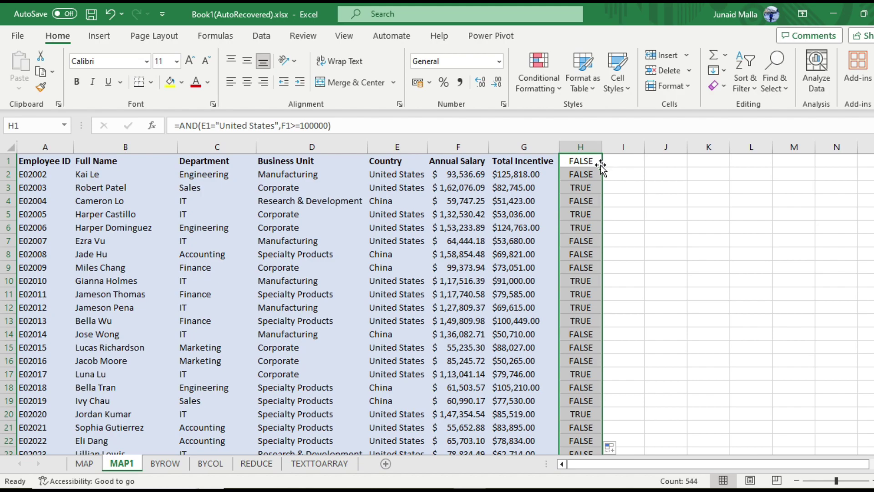
pyautogui.click(584, 161)
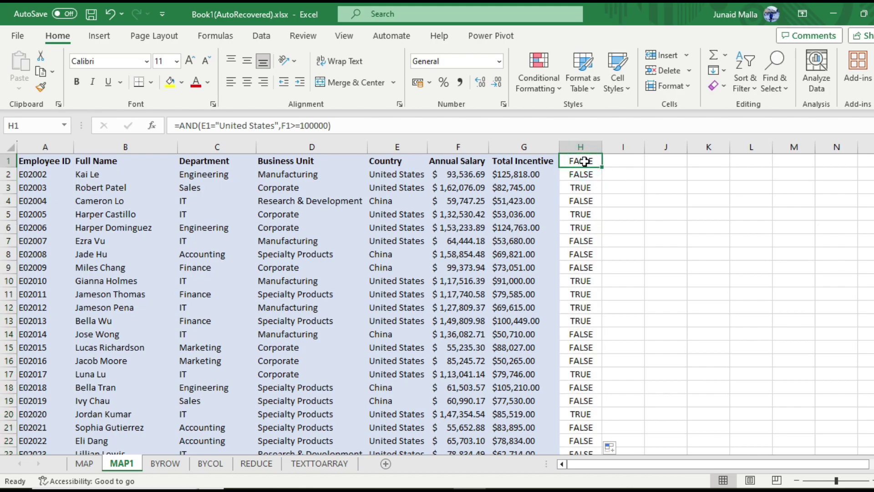
pyautogui.press('Down')
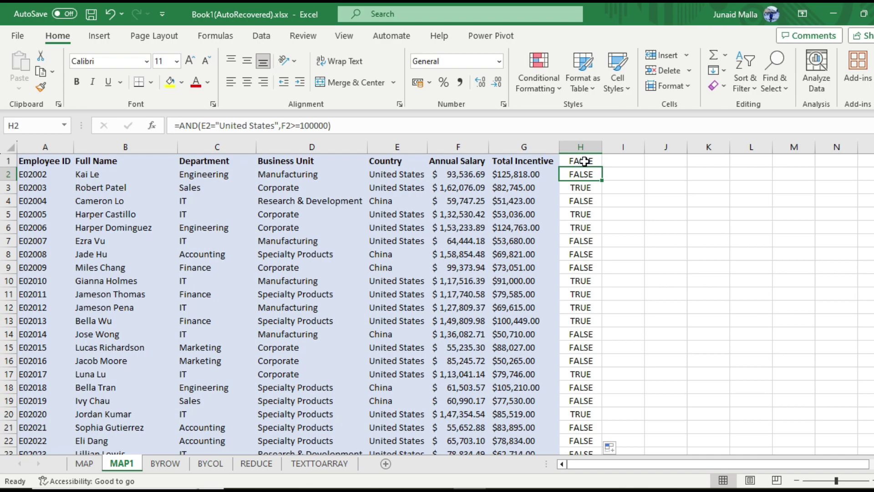
pyautogui.press('Down')
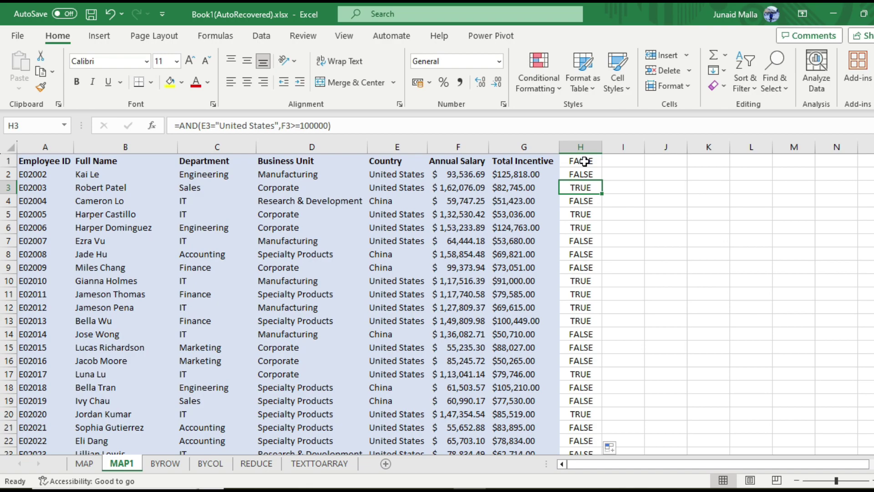
pyautogui.click(584, 161)
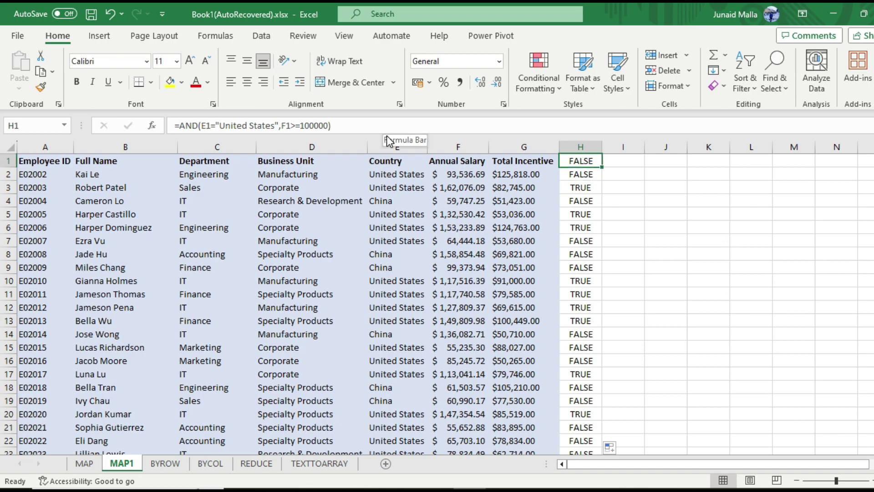
# Copy the AND(...) condition from H1's formula while leaving the formula unchanged.
pyautogui.moveTo(333, 126); pyautogui.dragTo(179, 122)
pyautogui.hotkey('ctrl', 'c')
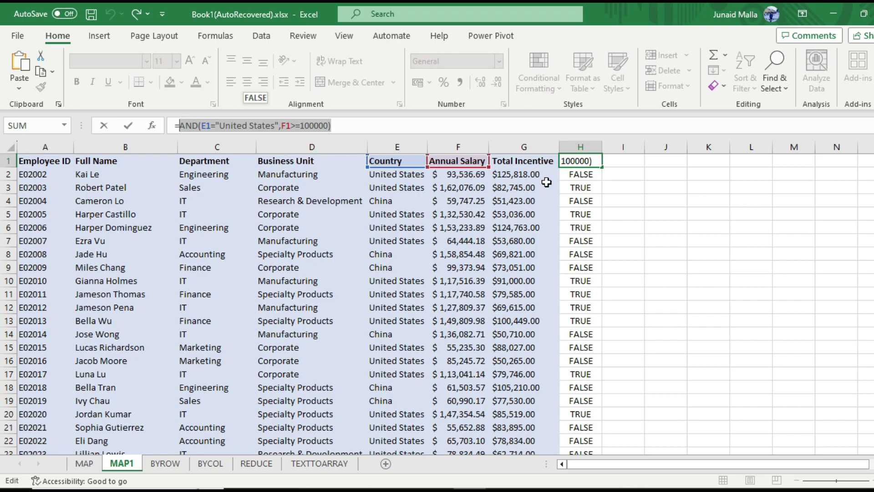
pyautogui.press('Escape')
# Clear the contents of column H.
pyautogui.click(576, 154)
pyautogui.rightClick(577, 156)
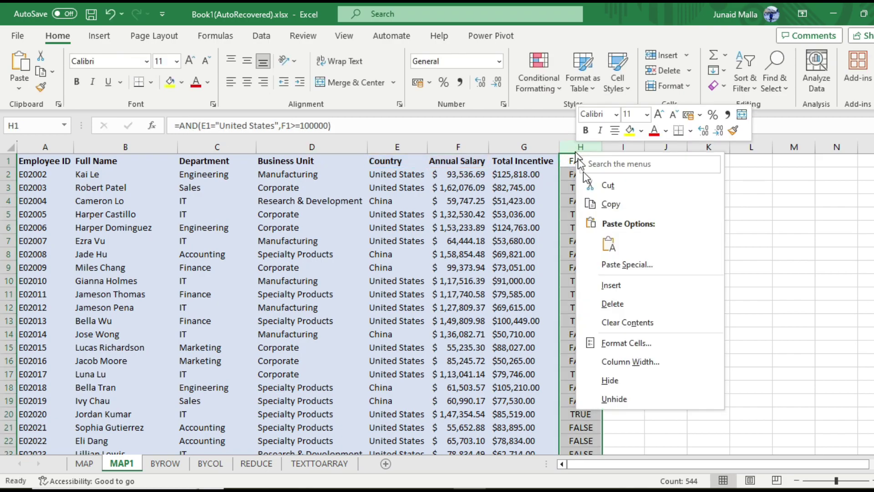
pyautogui.click(619, 300)
# In H1, start =MAP( with the arrays E1:E1001 and F1:F1001.
pyautogui.click(583, 166)
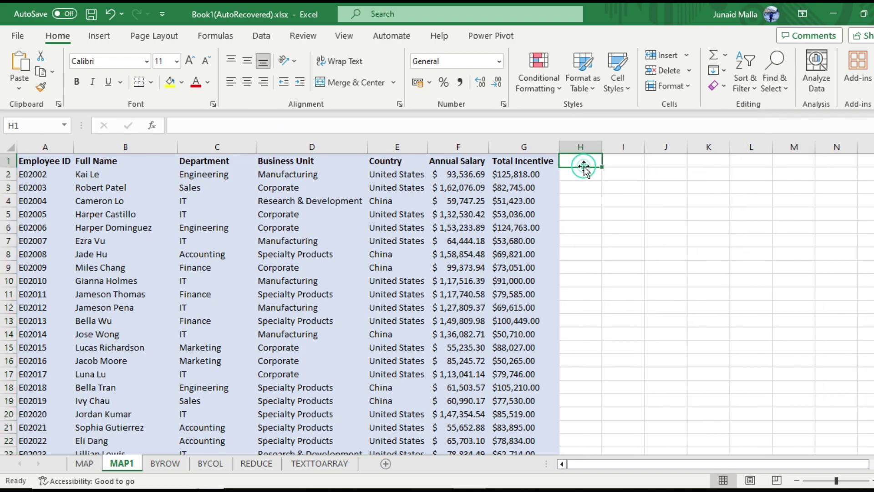
pyautogui.write('=')
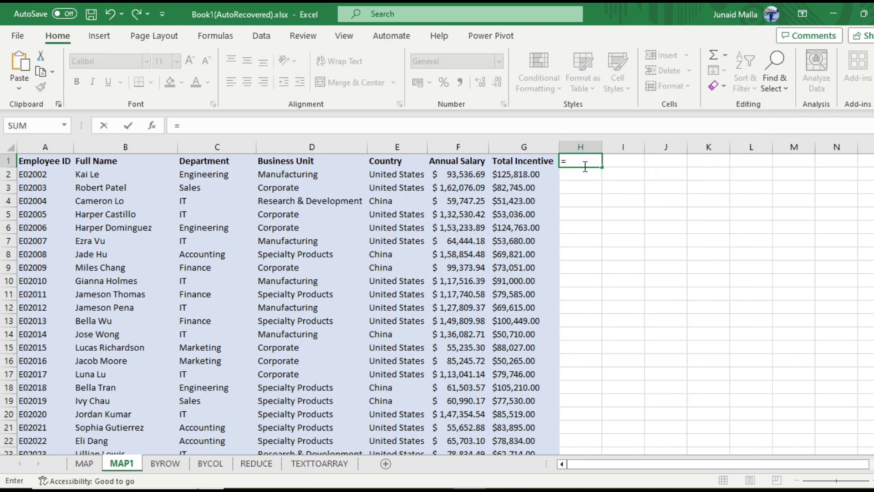
pyautogui.write('map(')
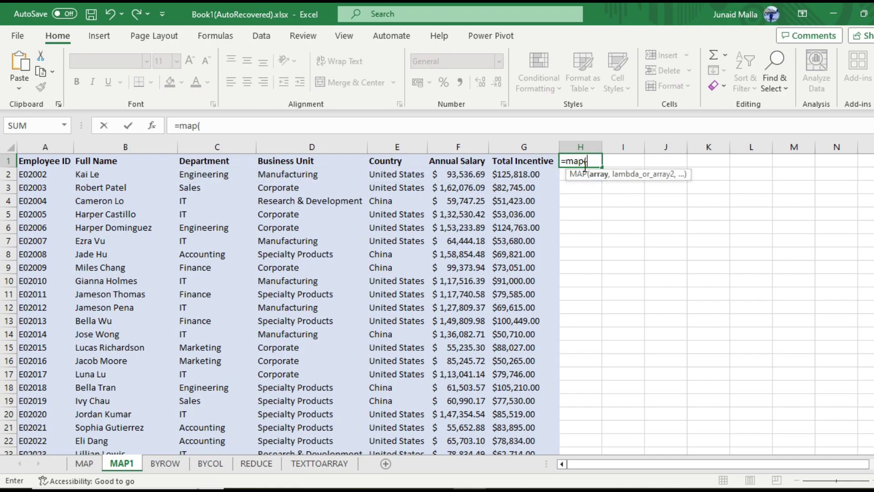
pyautogui.click(412, 162)
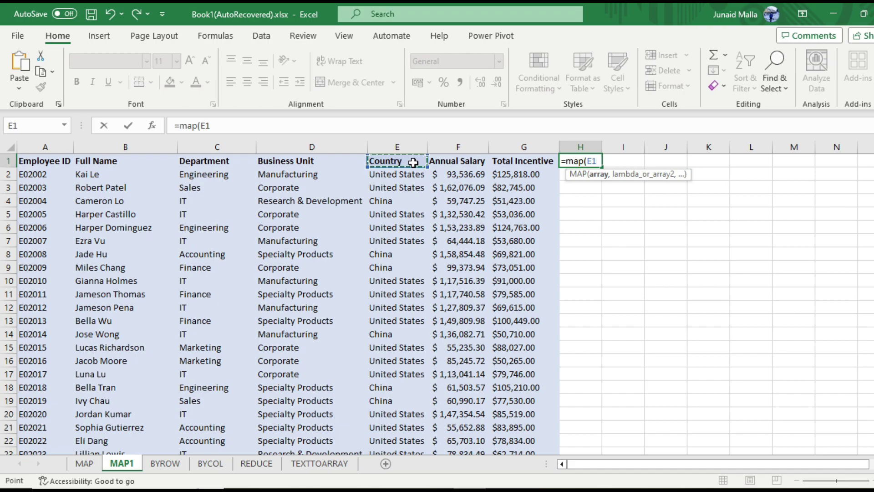
pyautogui.hotkey('ctrl', 'shift', 'Down')
pyautogui.write(',')
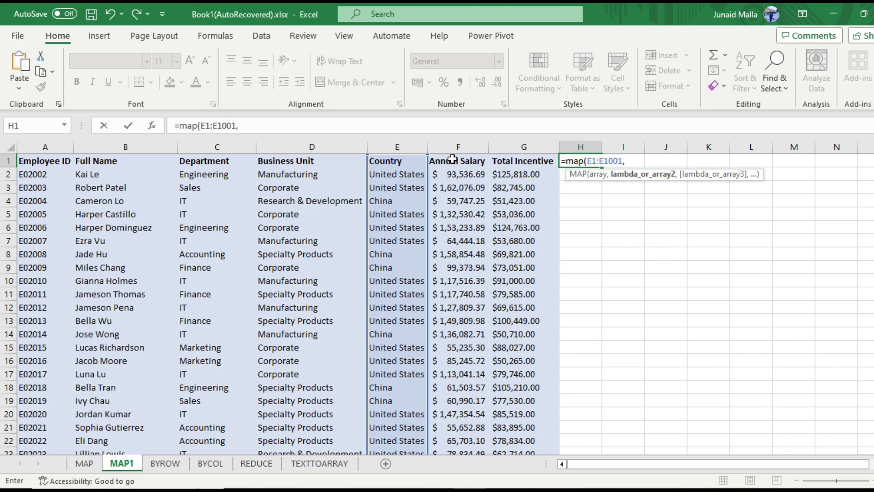
pyautogui.click(452, 159)
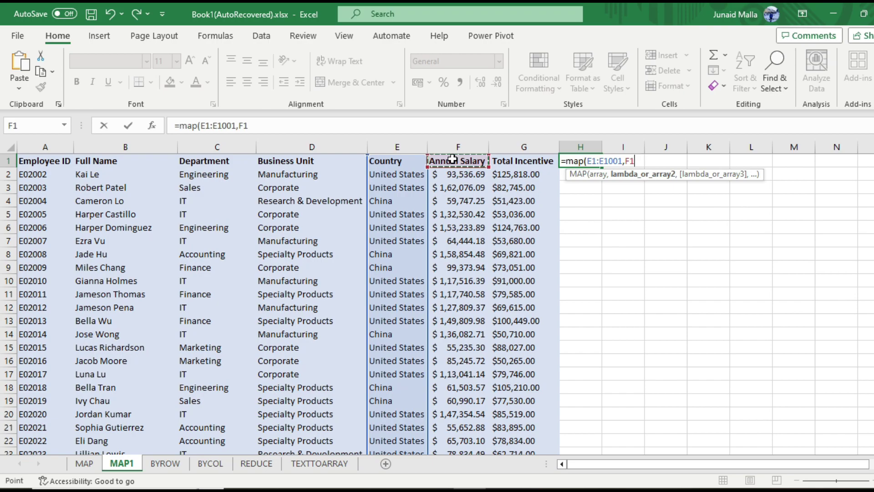
pyautogui.hotkey('ctrl', 'shift', 'Down')
# Add a LAMBDA with parameters country and salary, pasting the copied AND condition as its body.
pyautogui.write(',')
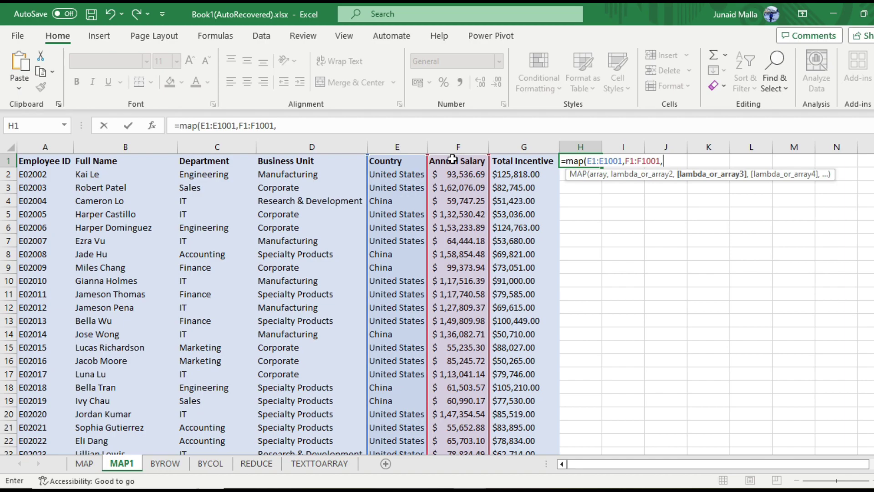
pyautogui.write('lambda')
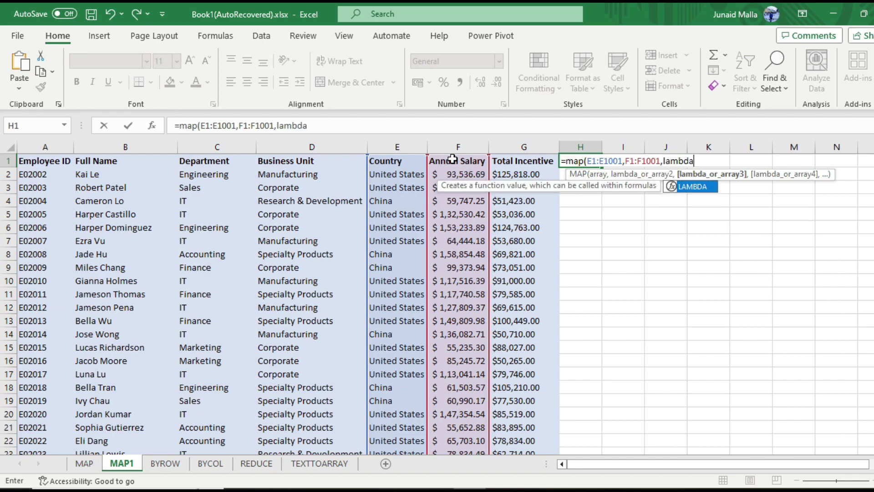
pyautogui.write('(')
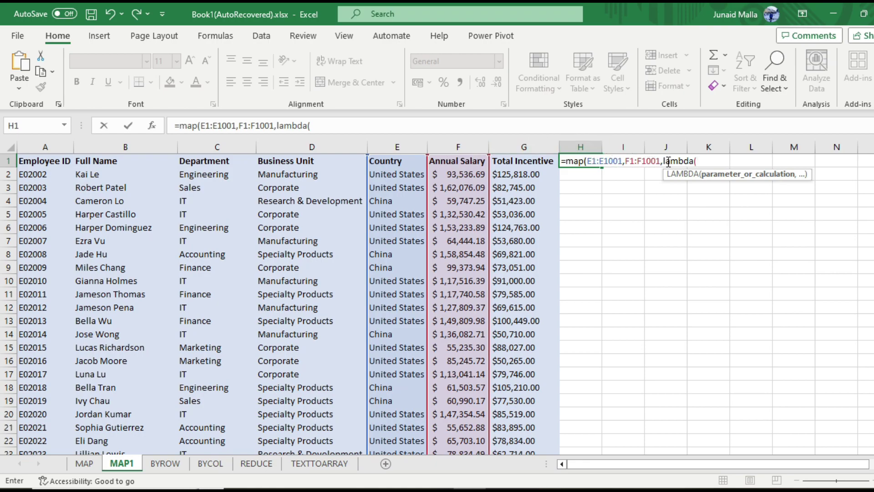
pyautogui.write('coun')
pyautogui.write('try,')
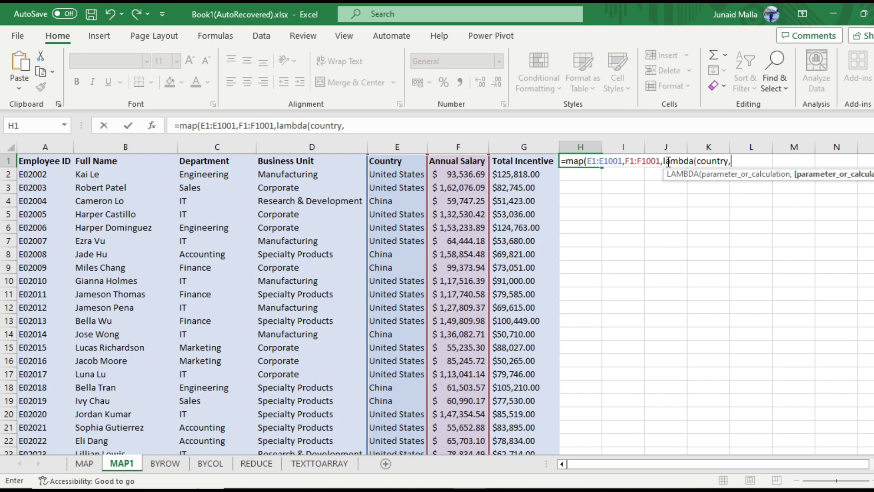
pyautogui.click(627, 160)
pyautogui.moveTo(625, 160); pyautogui.dragTo(632, 159)
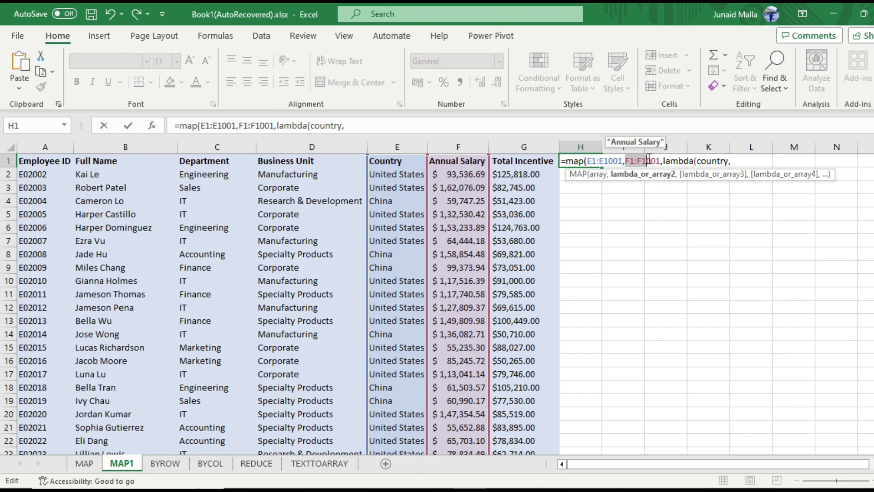
pyautogui.click(737, 160)
pyautogui.write('salary')
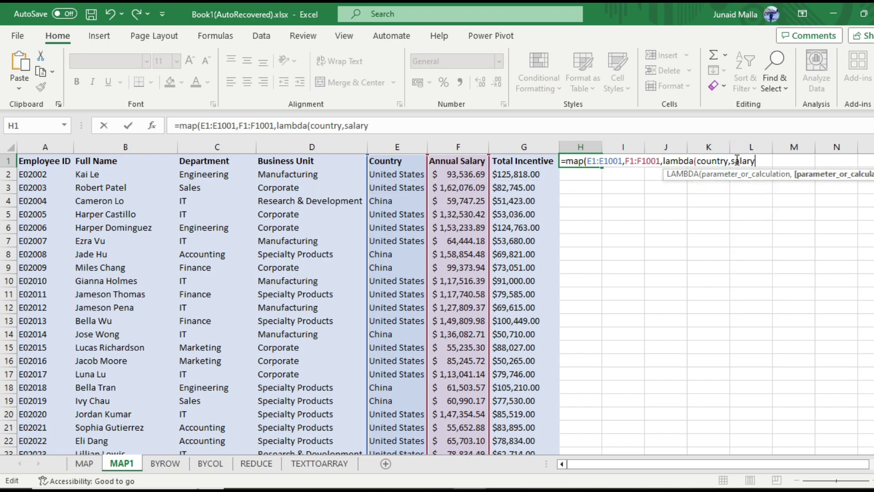
pyautogui.write(',')
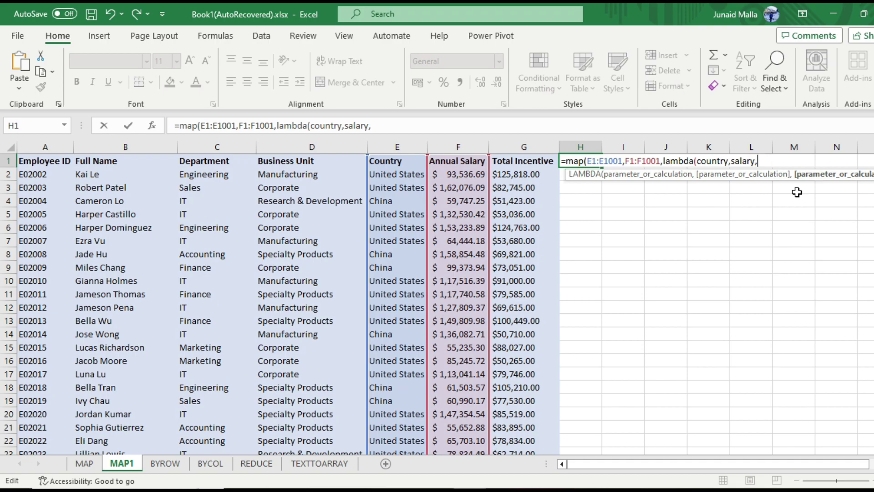
pyautogui.hotkey('ctrl', 'v')
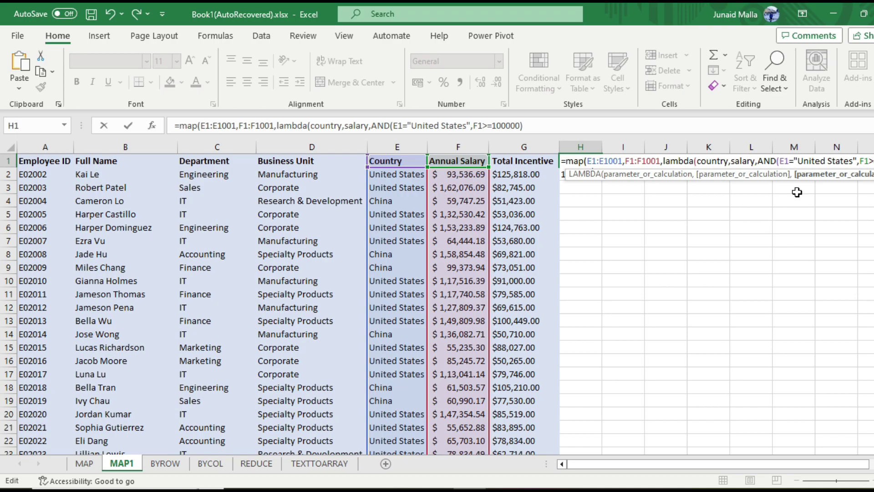
# Replace E1 with country and F1 with salary inside AND, close the parentheses and enter the MAP formula.
pyautogui.write(')')
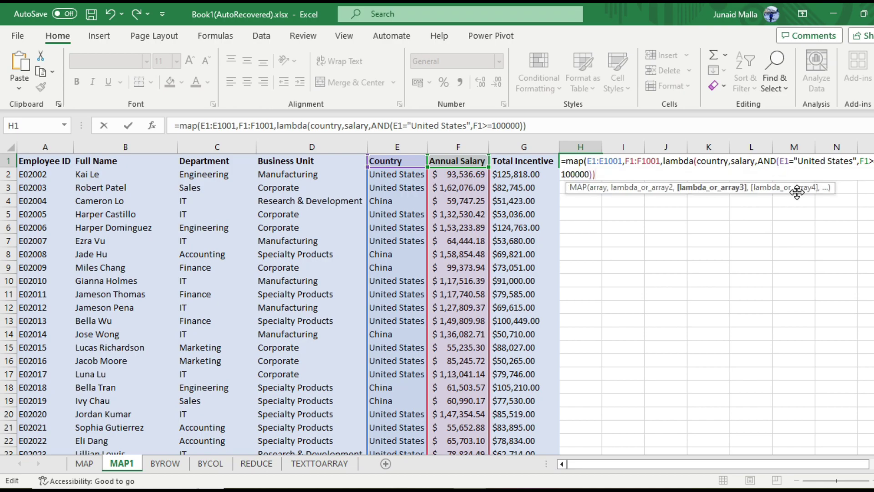
pyautogui.click(788, 157)
pyautogui.press('BackSpace')
pyautogui.press('BackSpace')
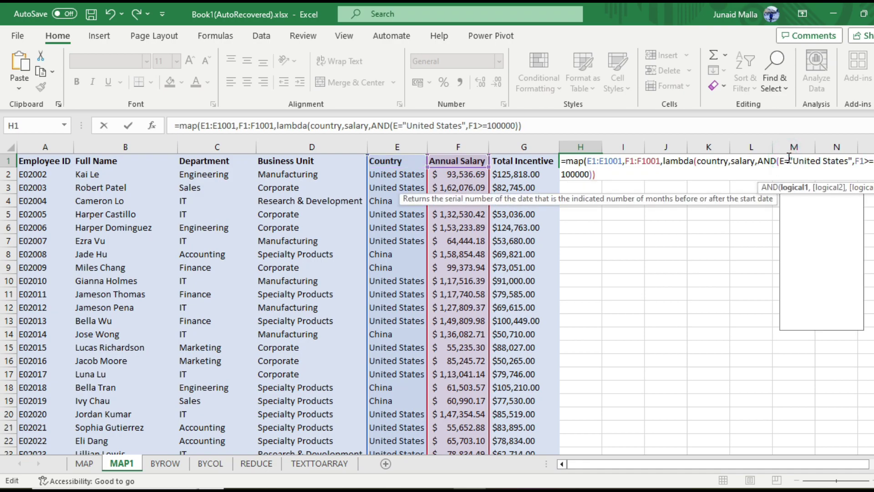
pyautogui.write('country')
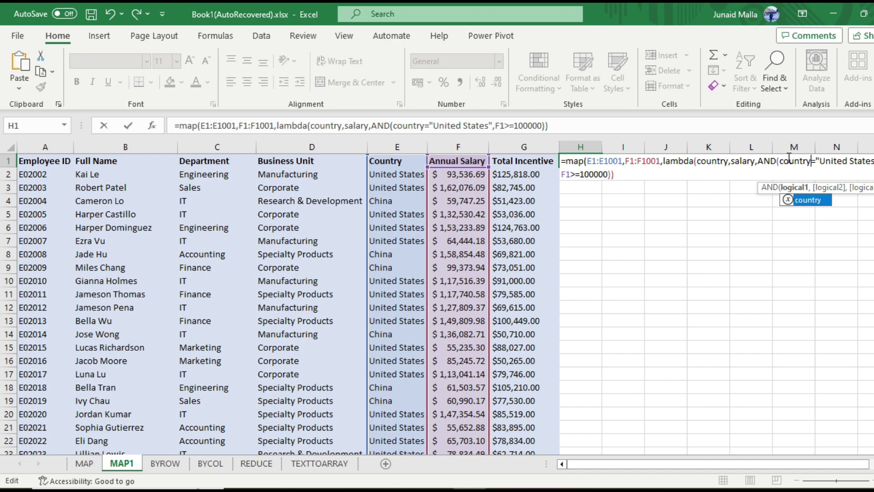
pyautogui.click(573, 177)
pyautogui.press('BackSpace')
pyautogui.press('BackSpace')
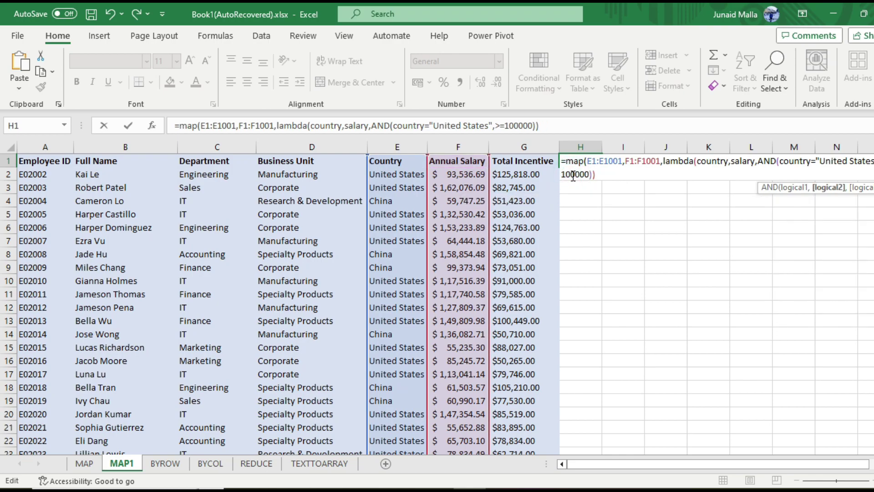
pyautogui.write('salary')
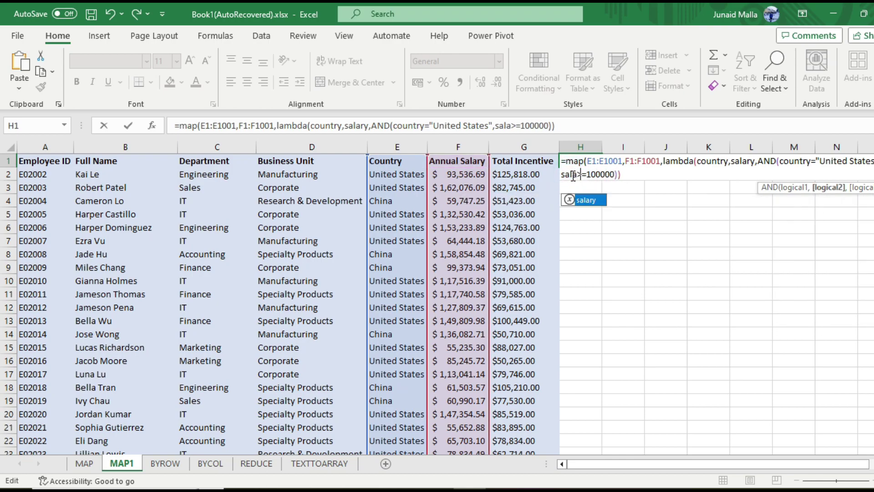
pyautogui.click(631, 174)
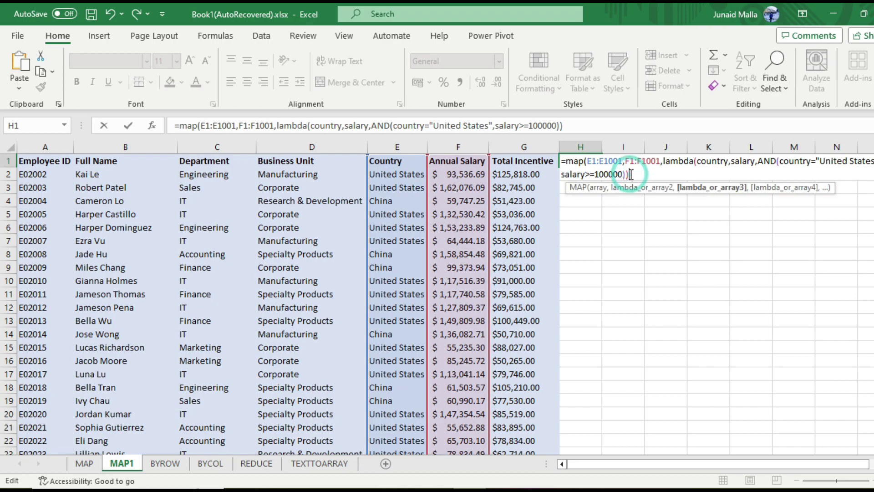
pyautogui.write(')')
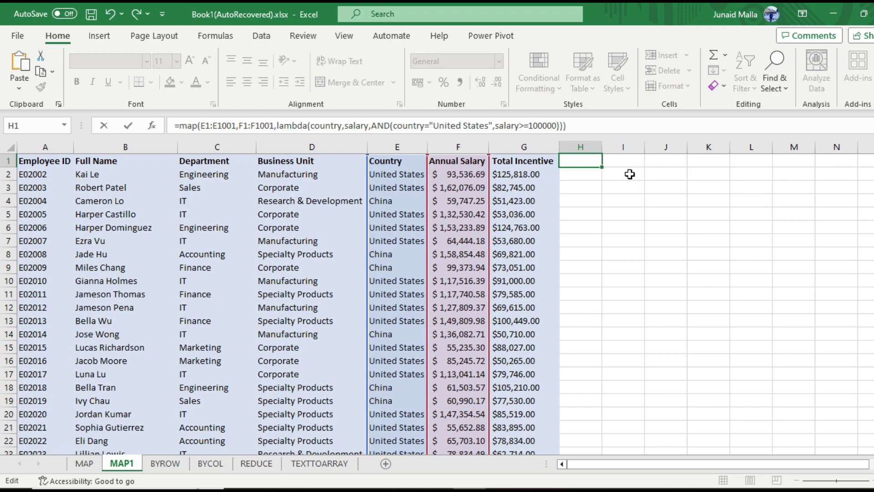
pyautogui.press('Return')
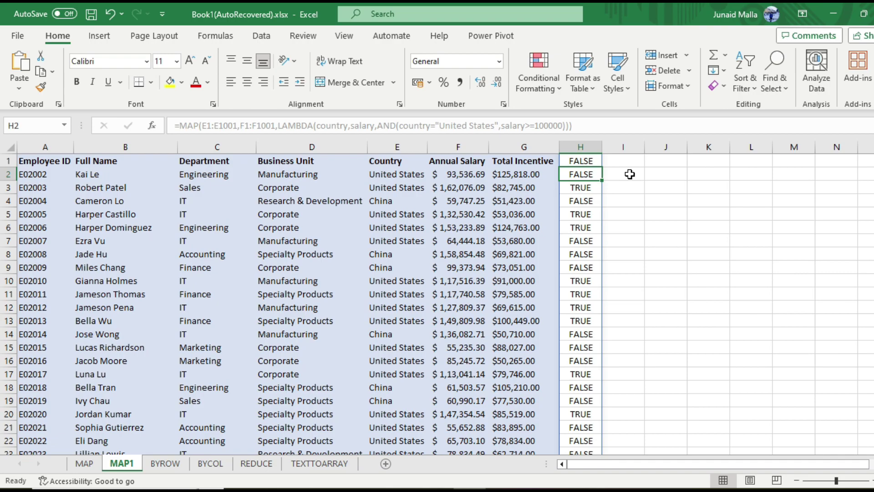
pyautogui.click(579, 159)
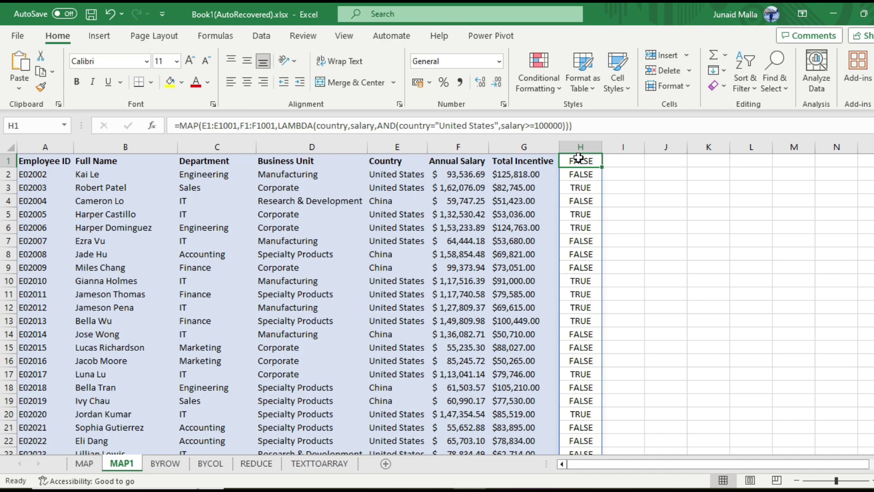
pyautogui.click(398, 173)
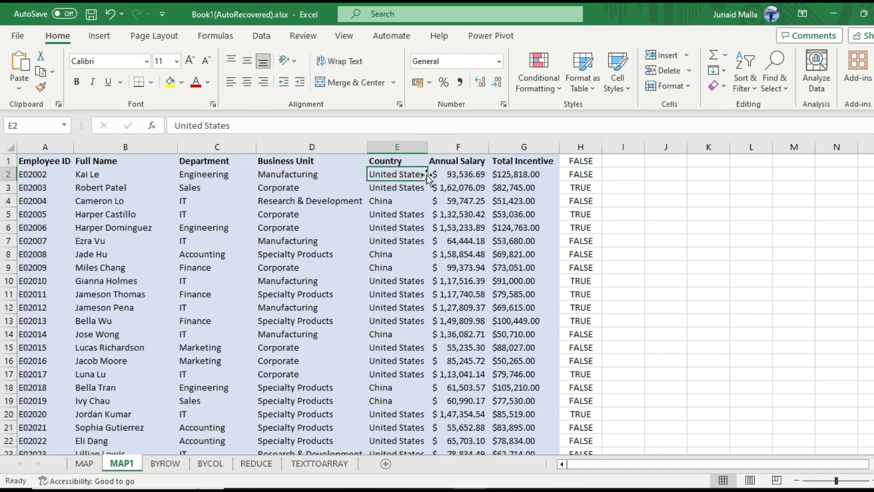
pyautogui.click(453, 180)
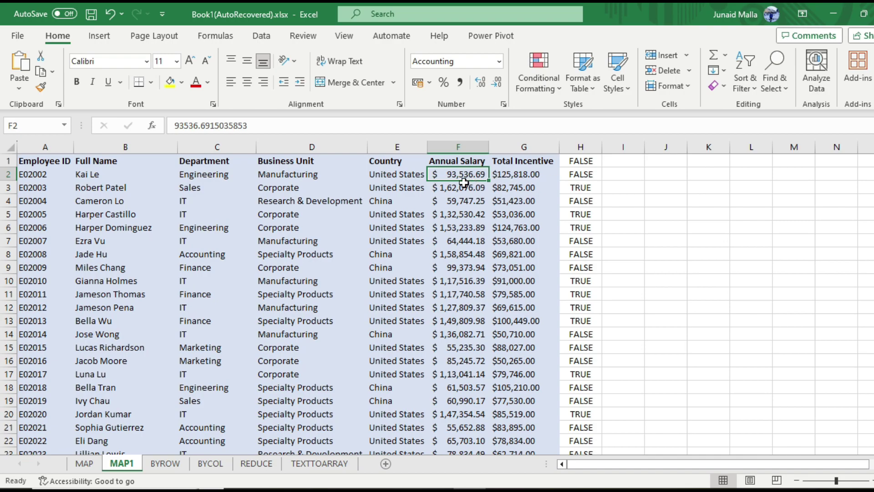
pyautogui.moveTo(397, 187); pyautogui.dragTo(448, 191)
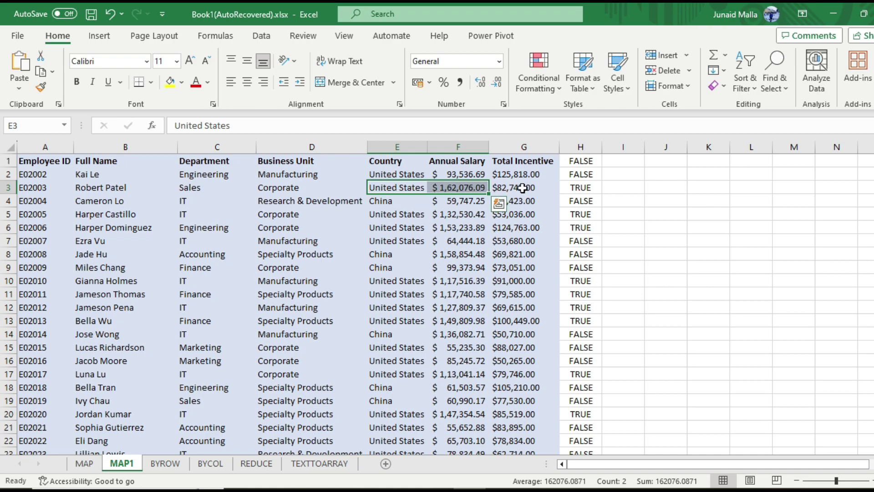
pyautogui.click(587, 190)
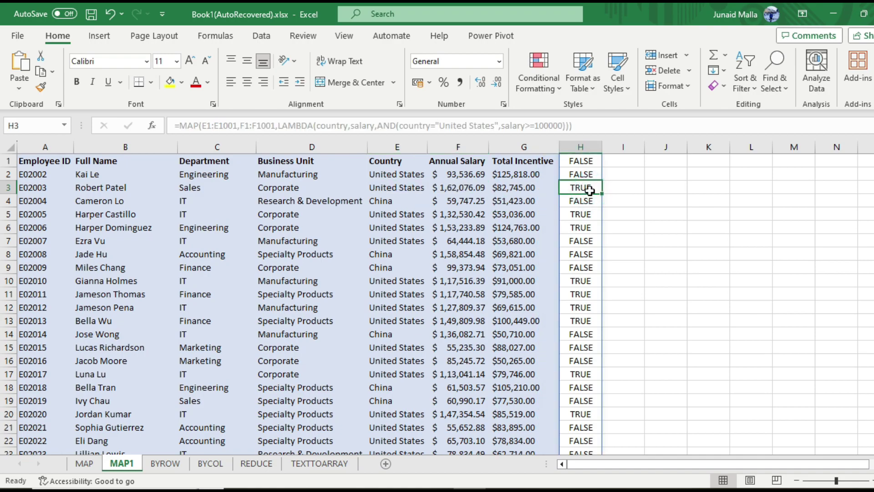
pyautogui.click(580, 161)
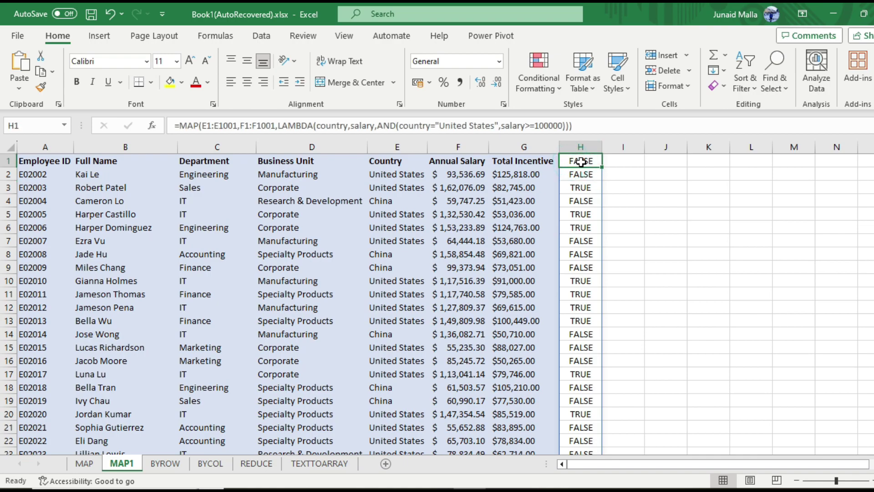
# Add a double negative (--) before AND in H1's LAMBDA so results become 1/0.
pyautogui.doubleClick(580, 161)
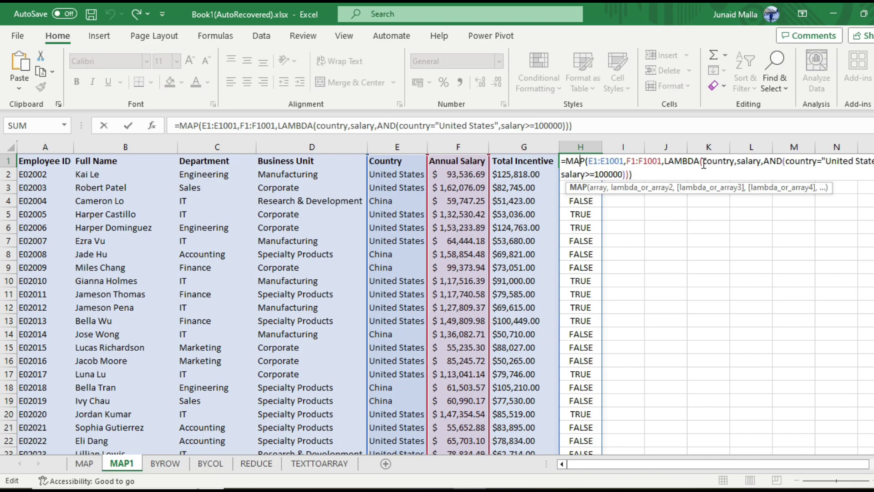
pyautogui.click(765, 161)
pyautogui.write('--')
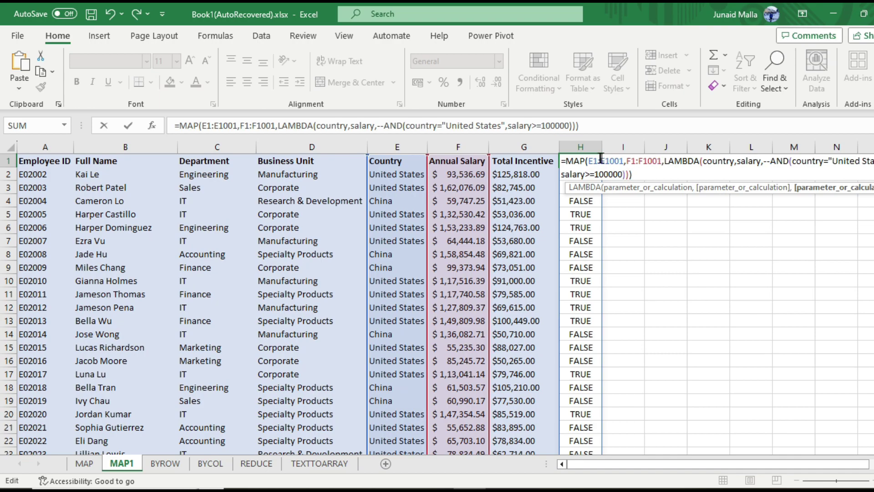
pyautogui.press('Return')
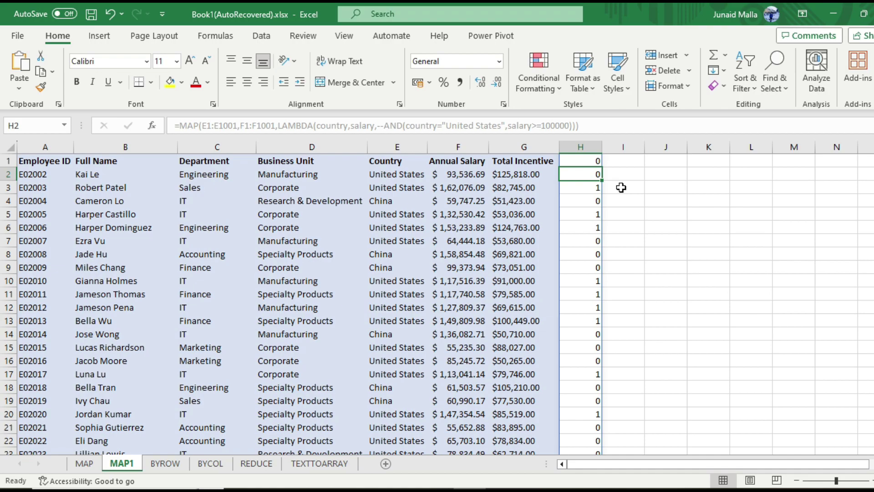
# Wrap H1's MAP formula in SUM( ) so it totals to 374.
pyautogui.doubleClick(594, 161)
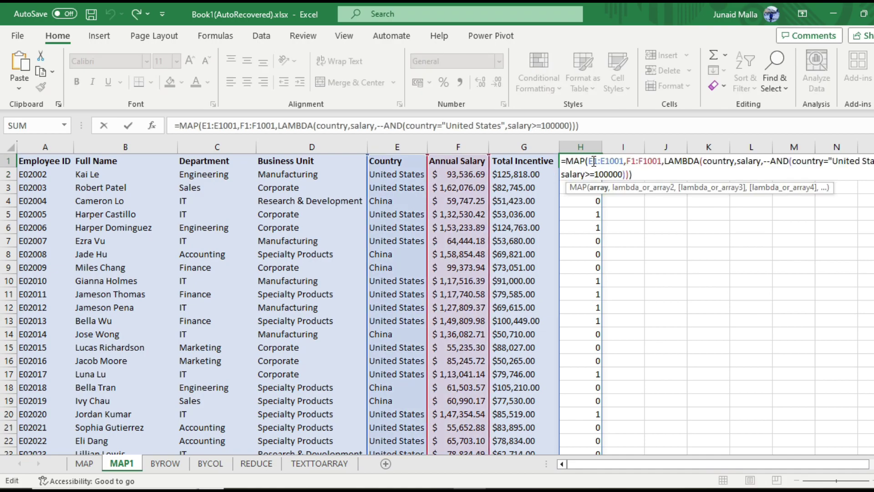
pyautogui.click(567, 162)
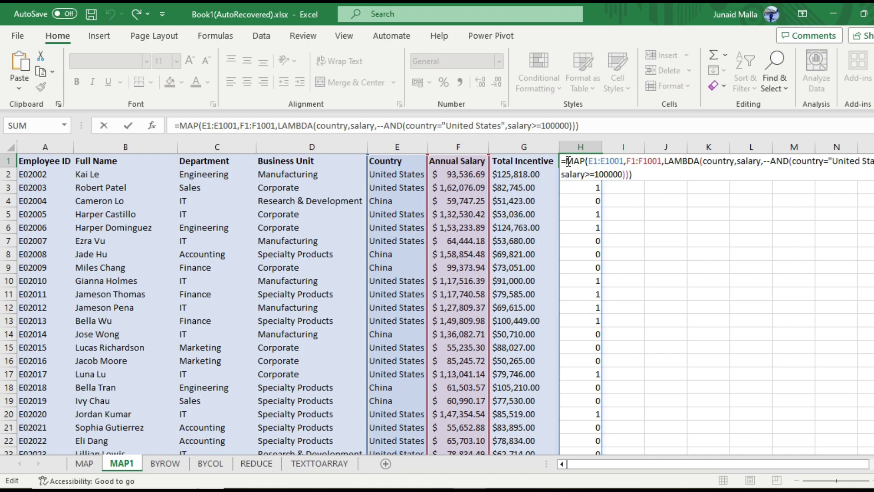
pyautogui.write('sum(')
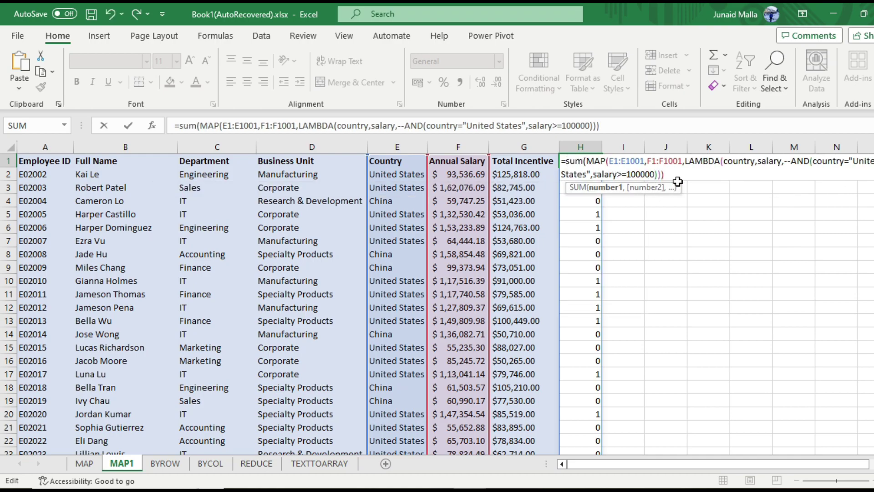
pyautogui.click(668, 175)
pyautogui.write(')')
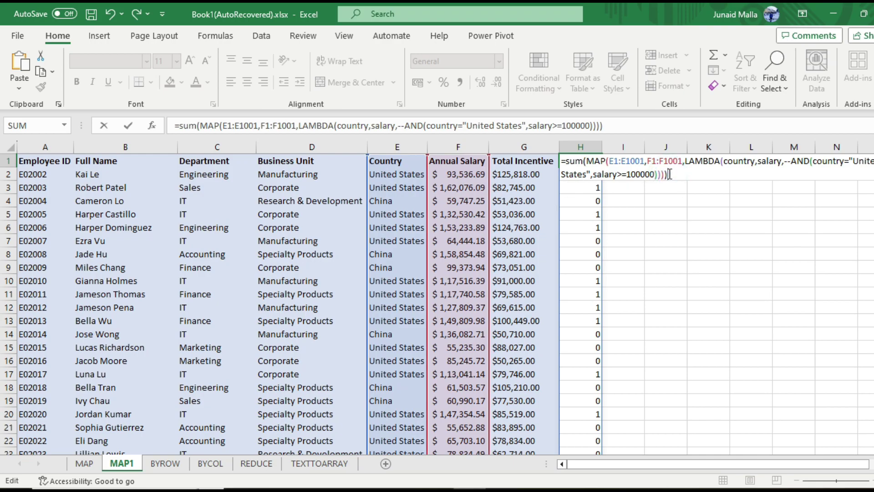
pyautogui.press('Return')
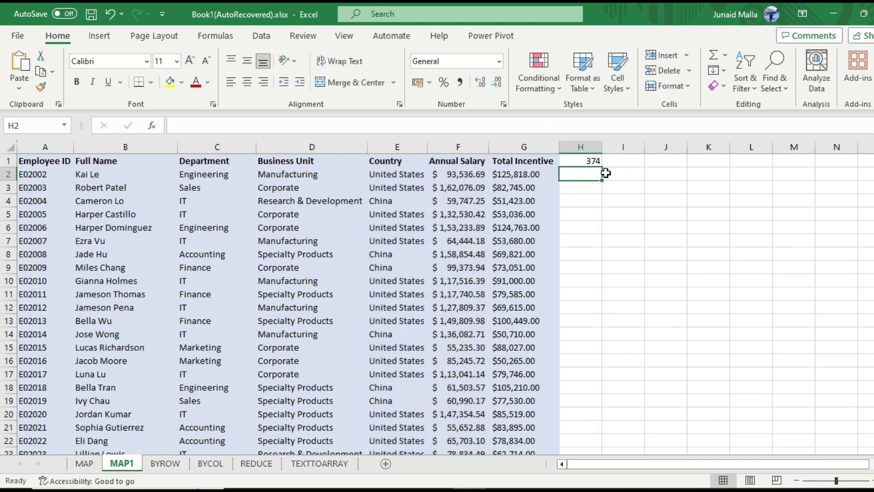